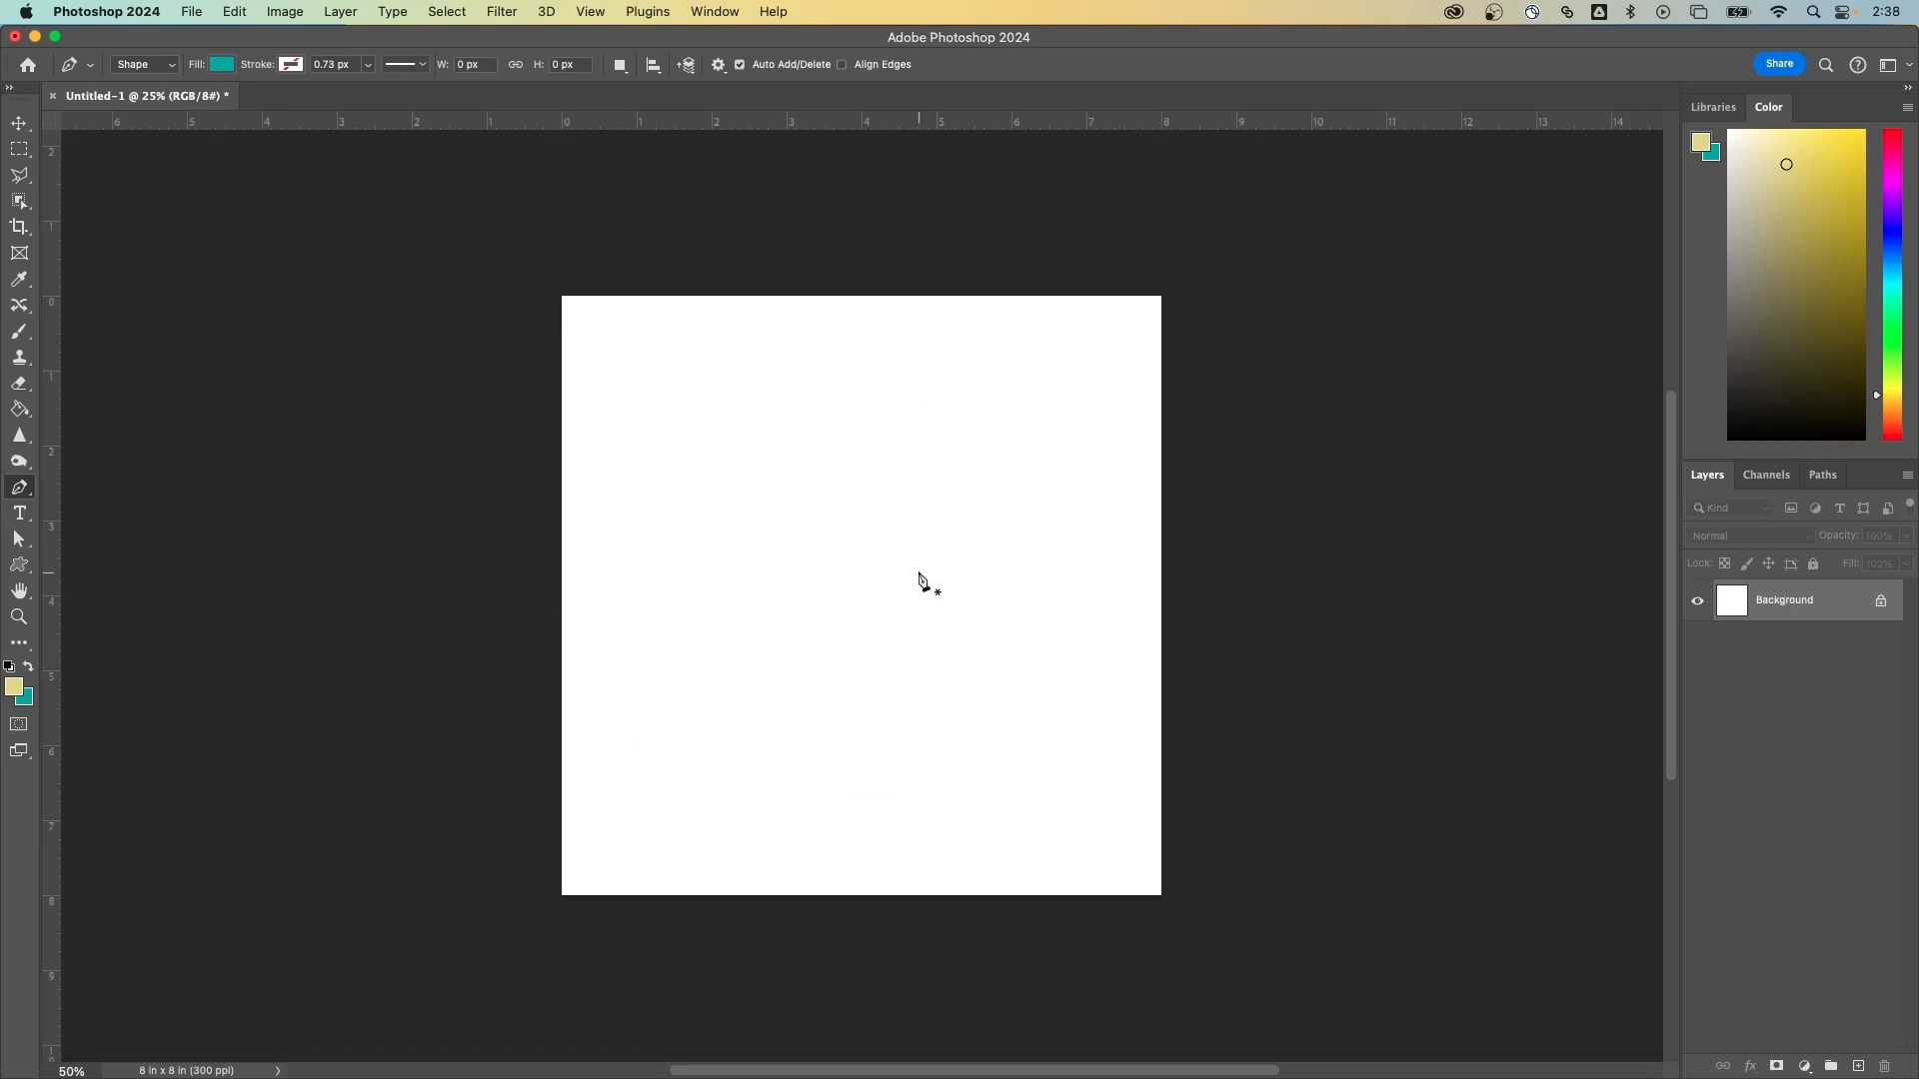
- Draw a closed five-point shape with the Pen tool in Shape mode, with a flat upper edge and a pointed base
{"action": "left_click", "coordinate": [727, 405]}
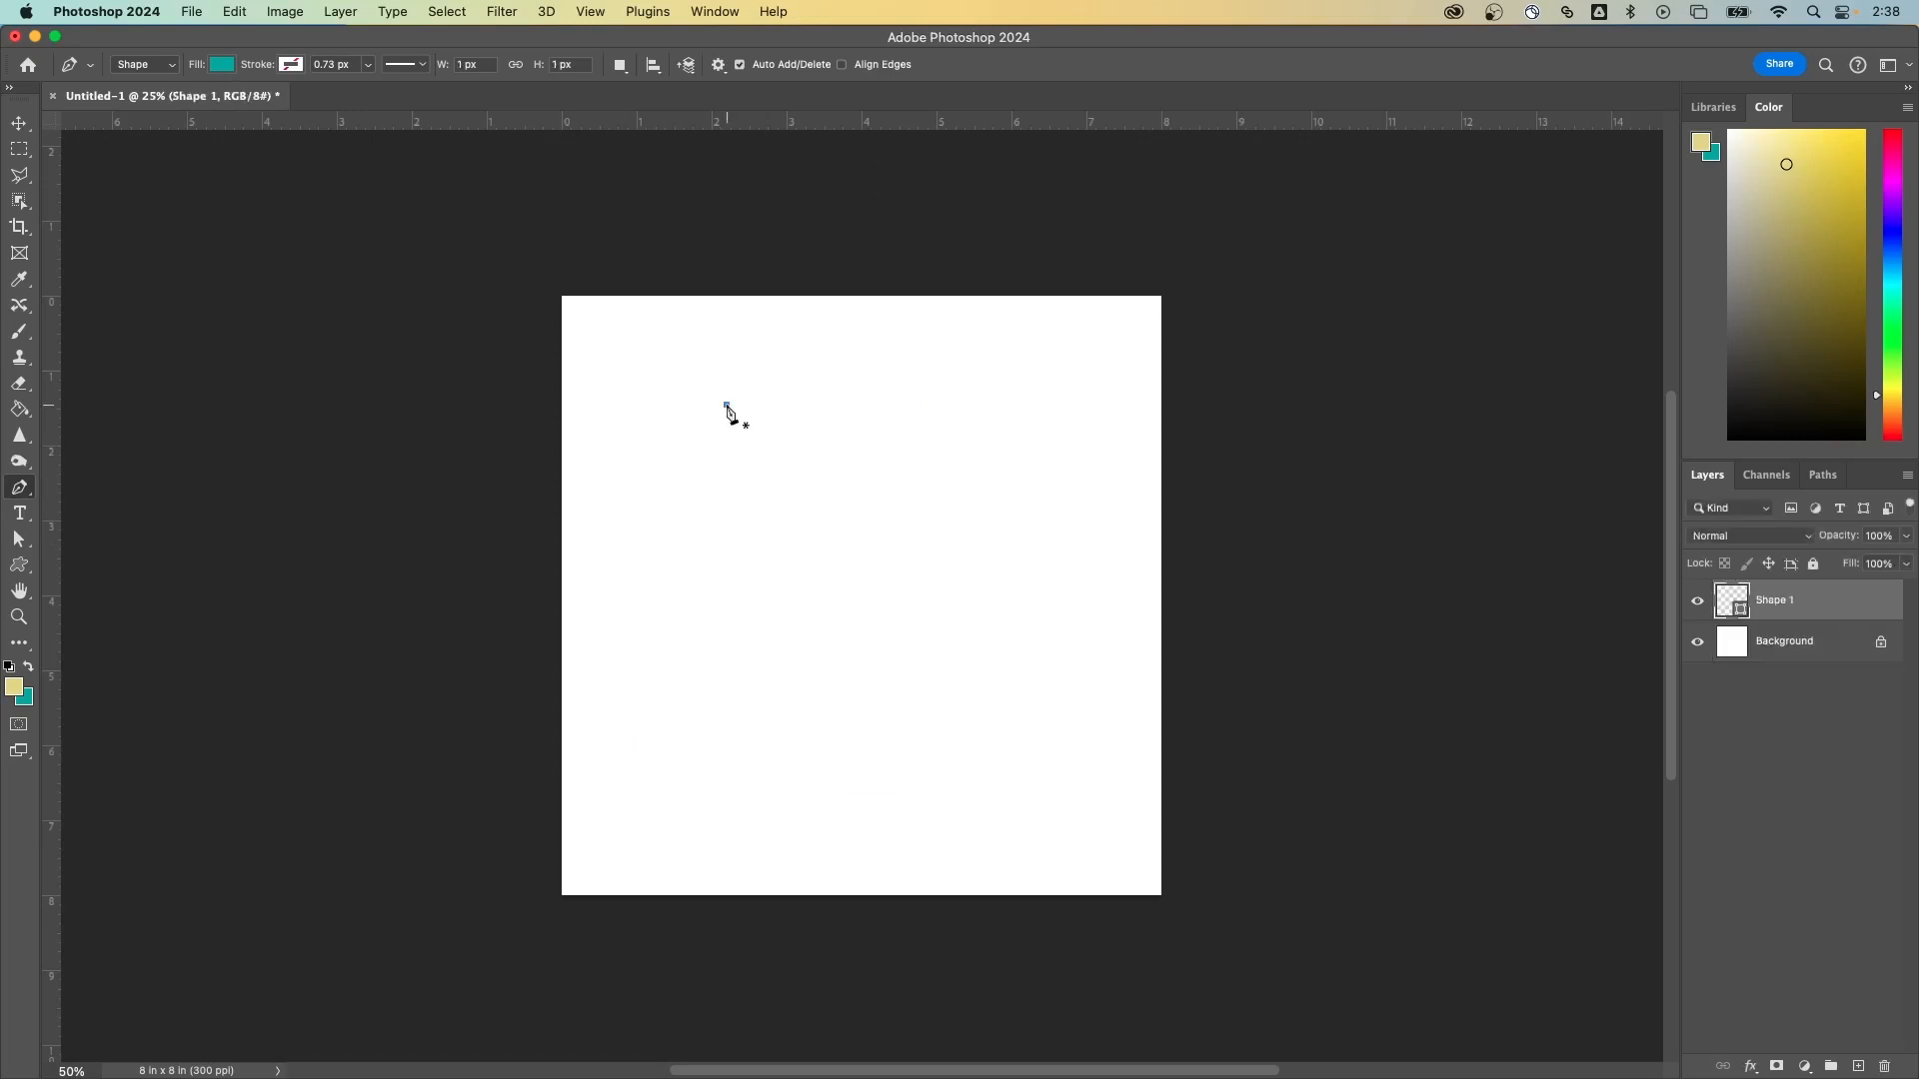
{"action": "left_click", "coordinate": [1018, 405]}
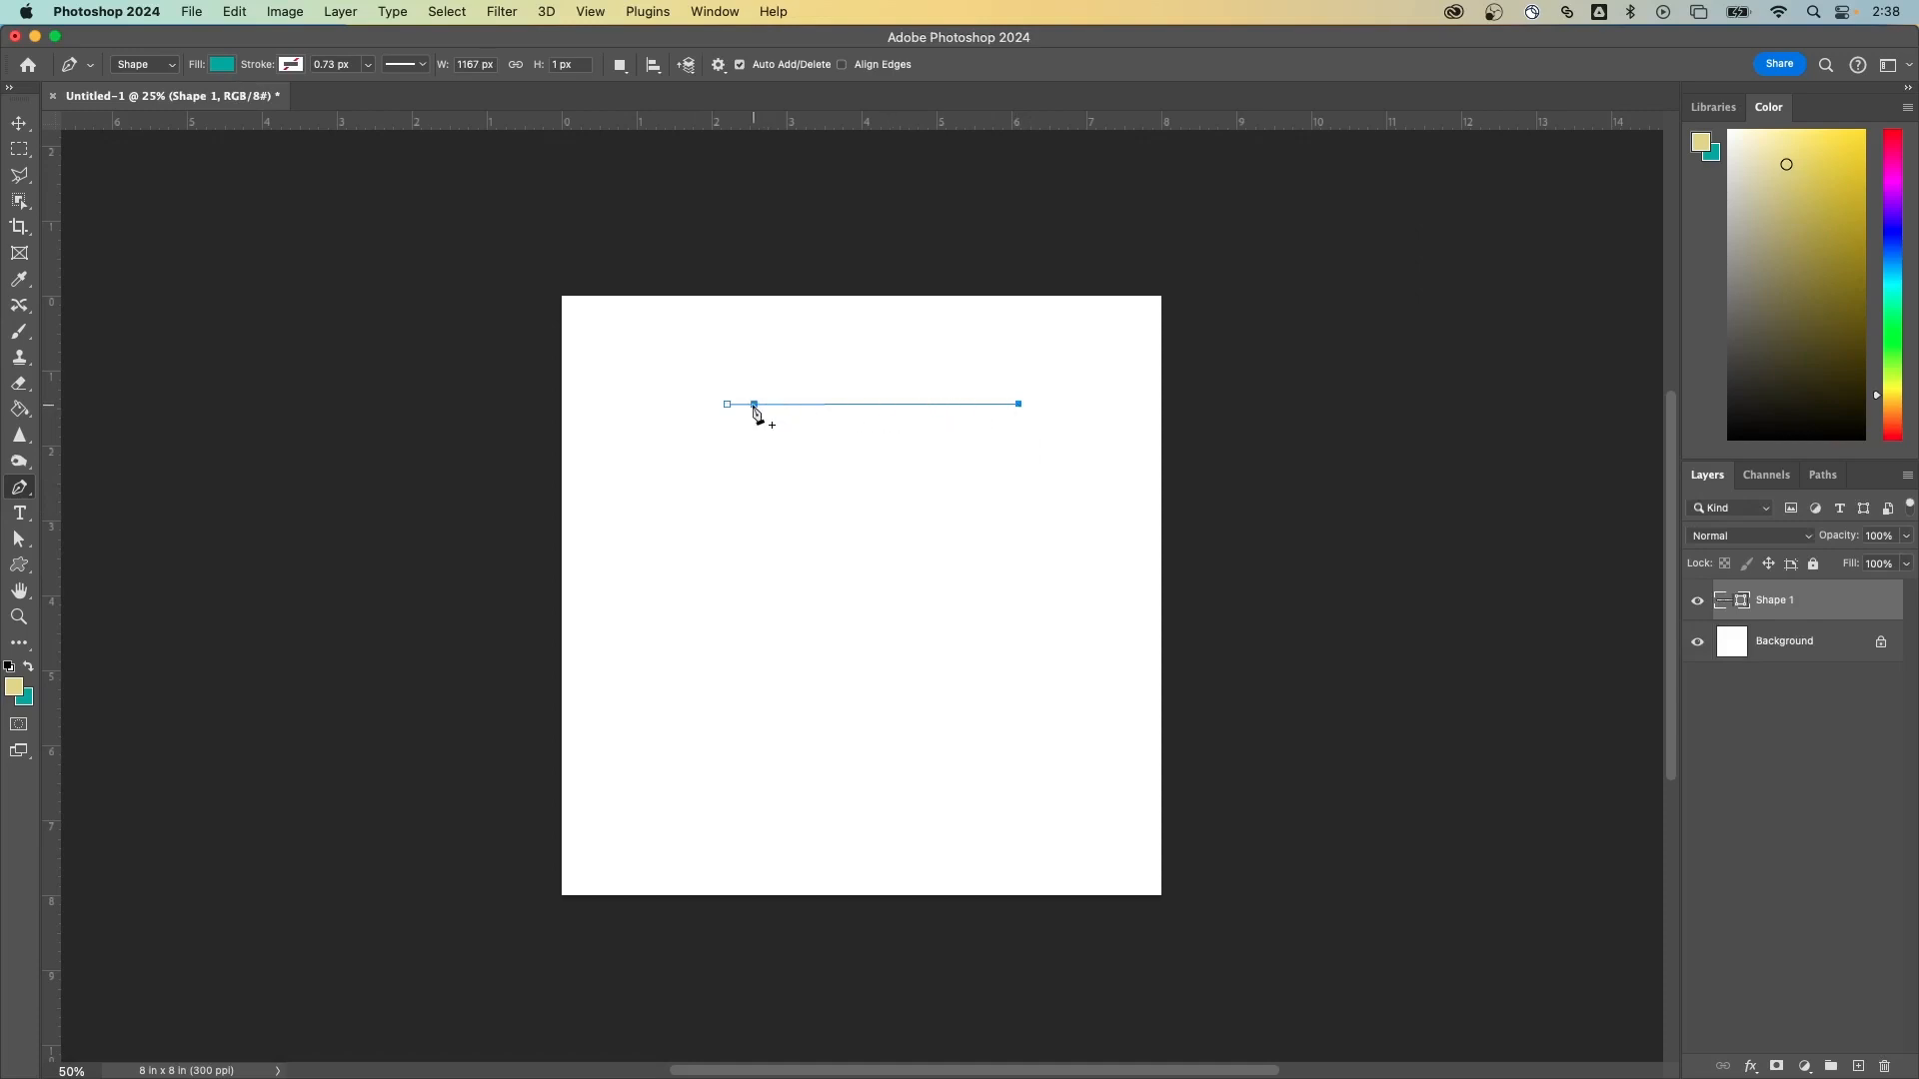
{"action": "left_click", "coordinate": [840, 404]}
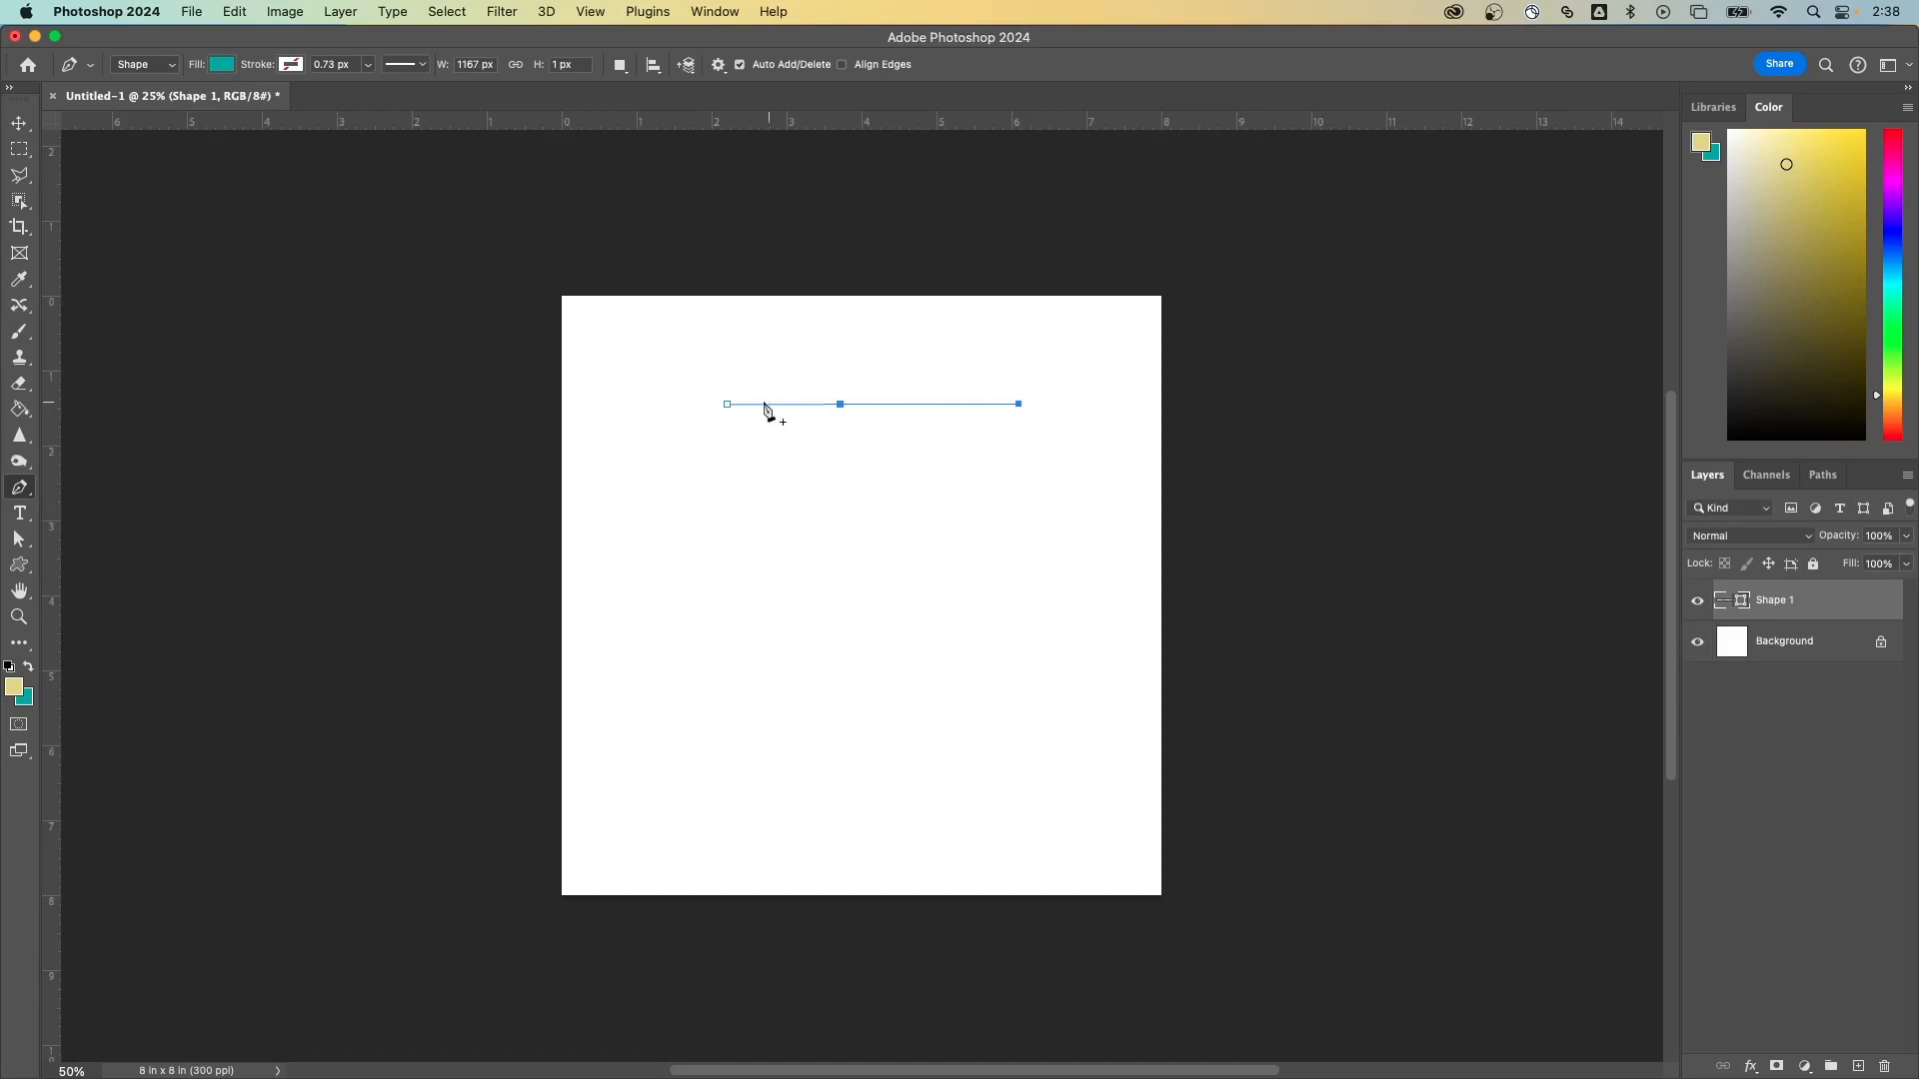
{"action": "left_click", "coordinate": [1090, 553]}
{"action": "left_click", "coordinate": [895, 767]}
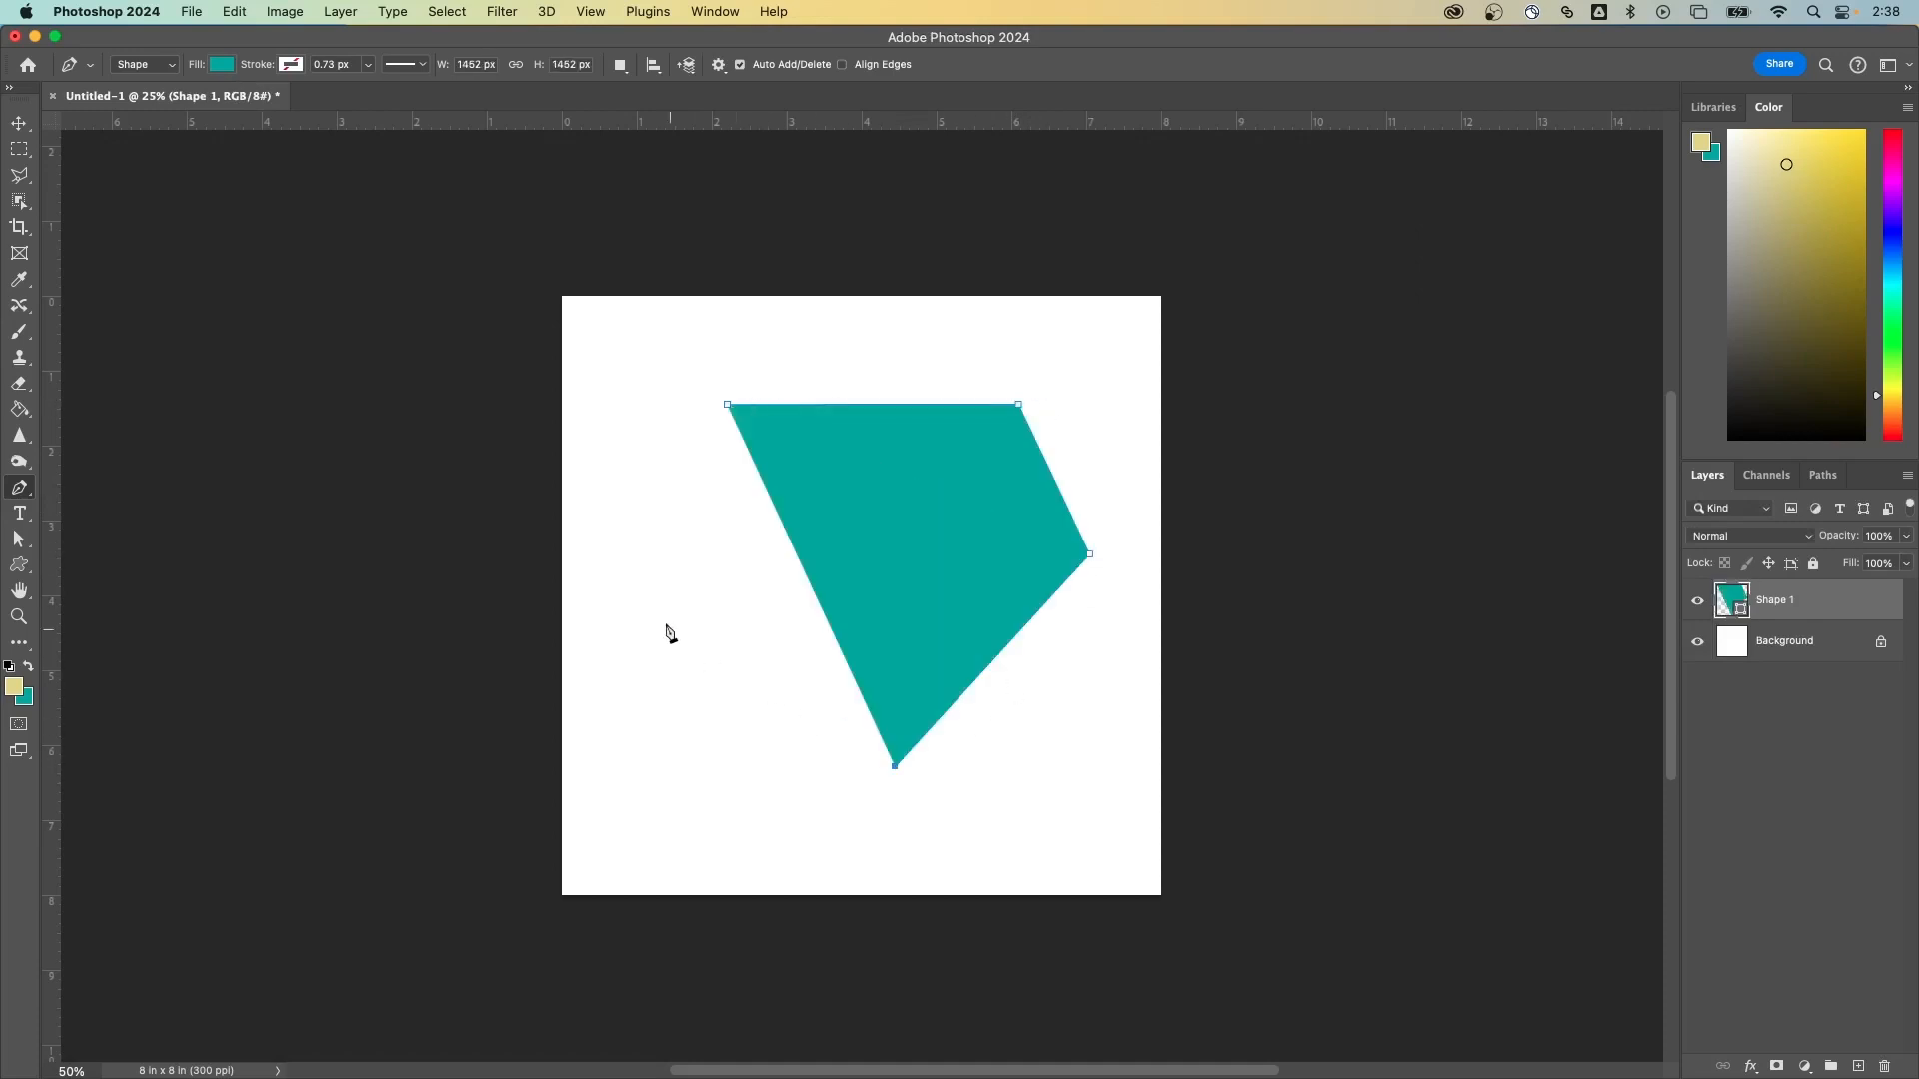
{"action": "left_click", "coordinate": [665, 563]}
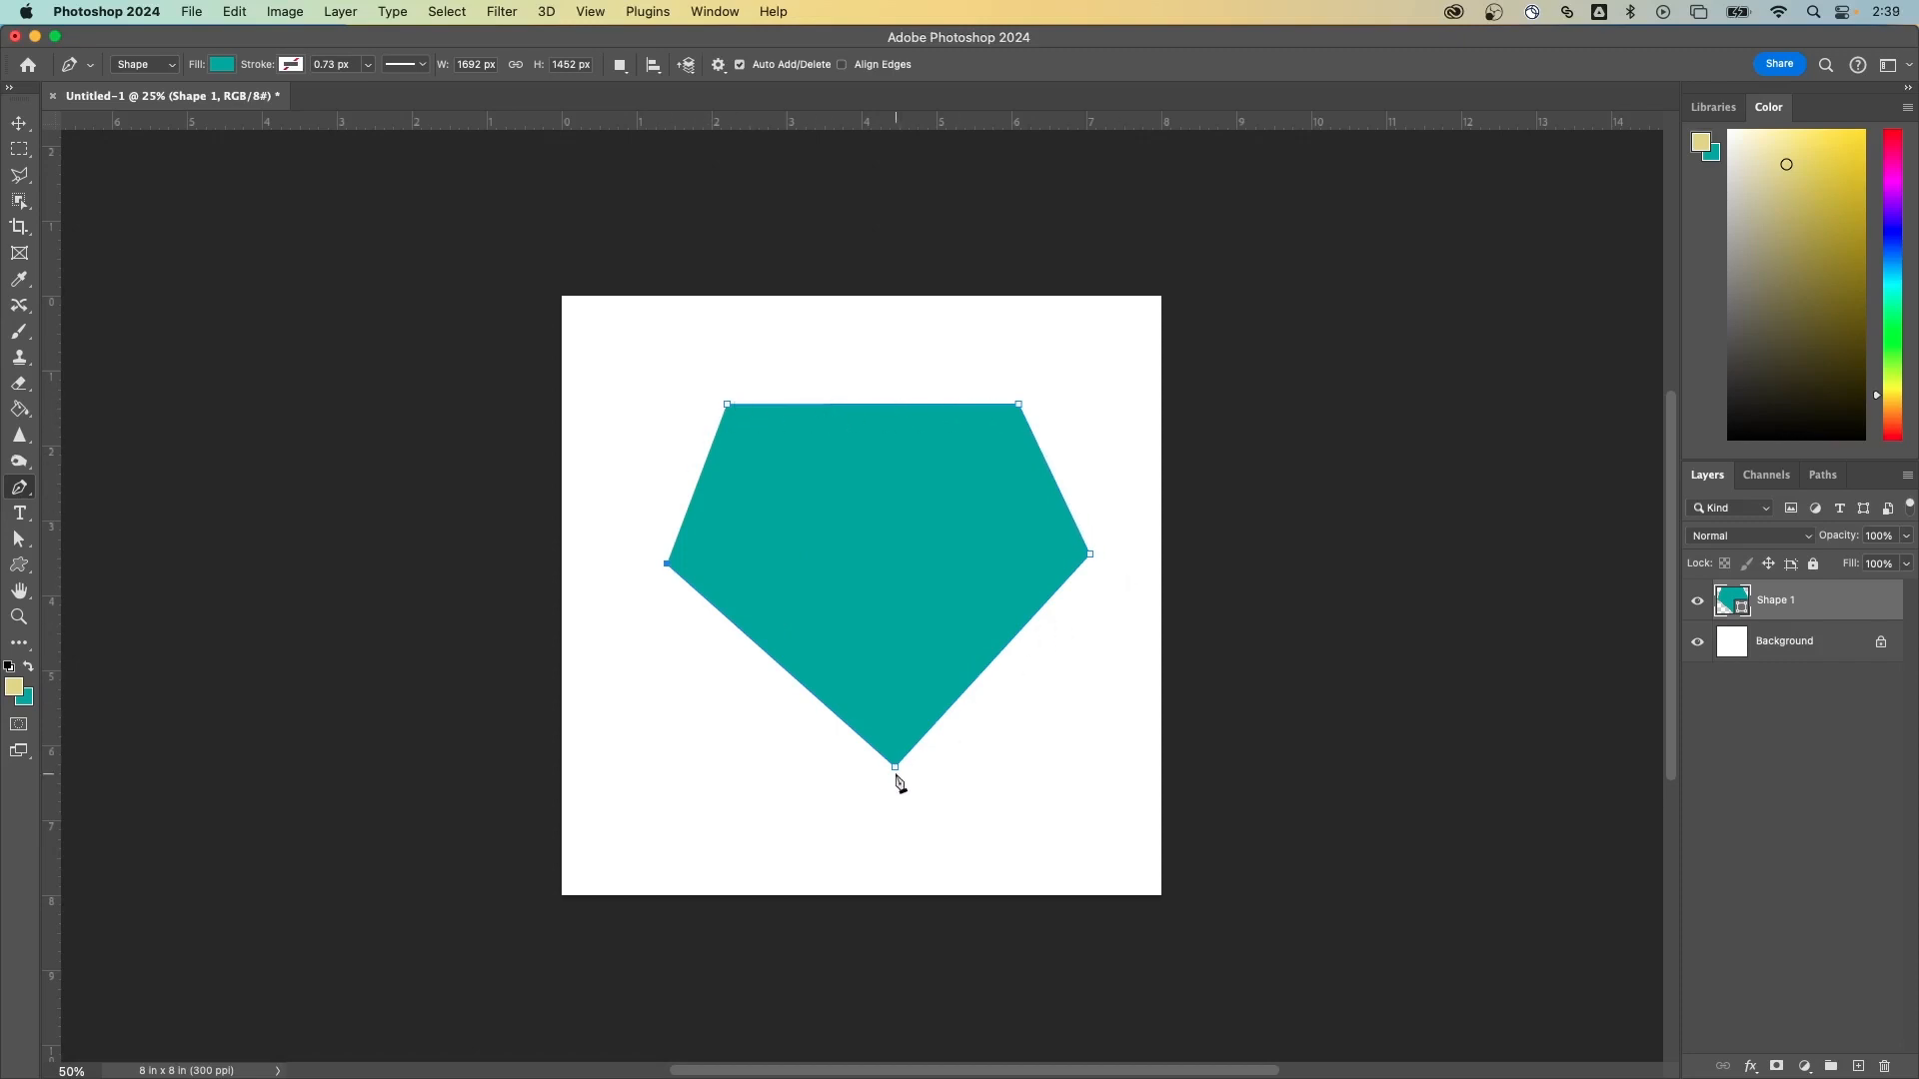
{"action": "left_click", "coordinate": [726, 404]}
- Move the whole pentagon path slightly down and to the left with the Path Selection tool
{"action": "left_click", "coordinate": [16, 537]}
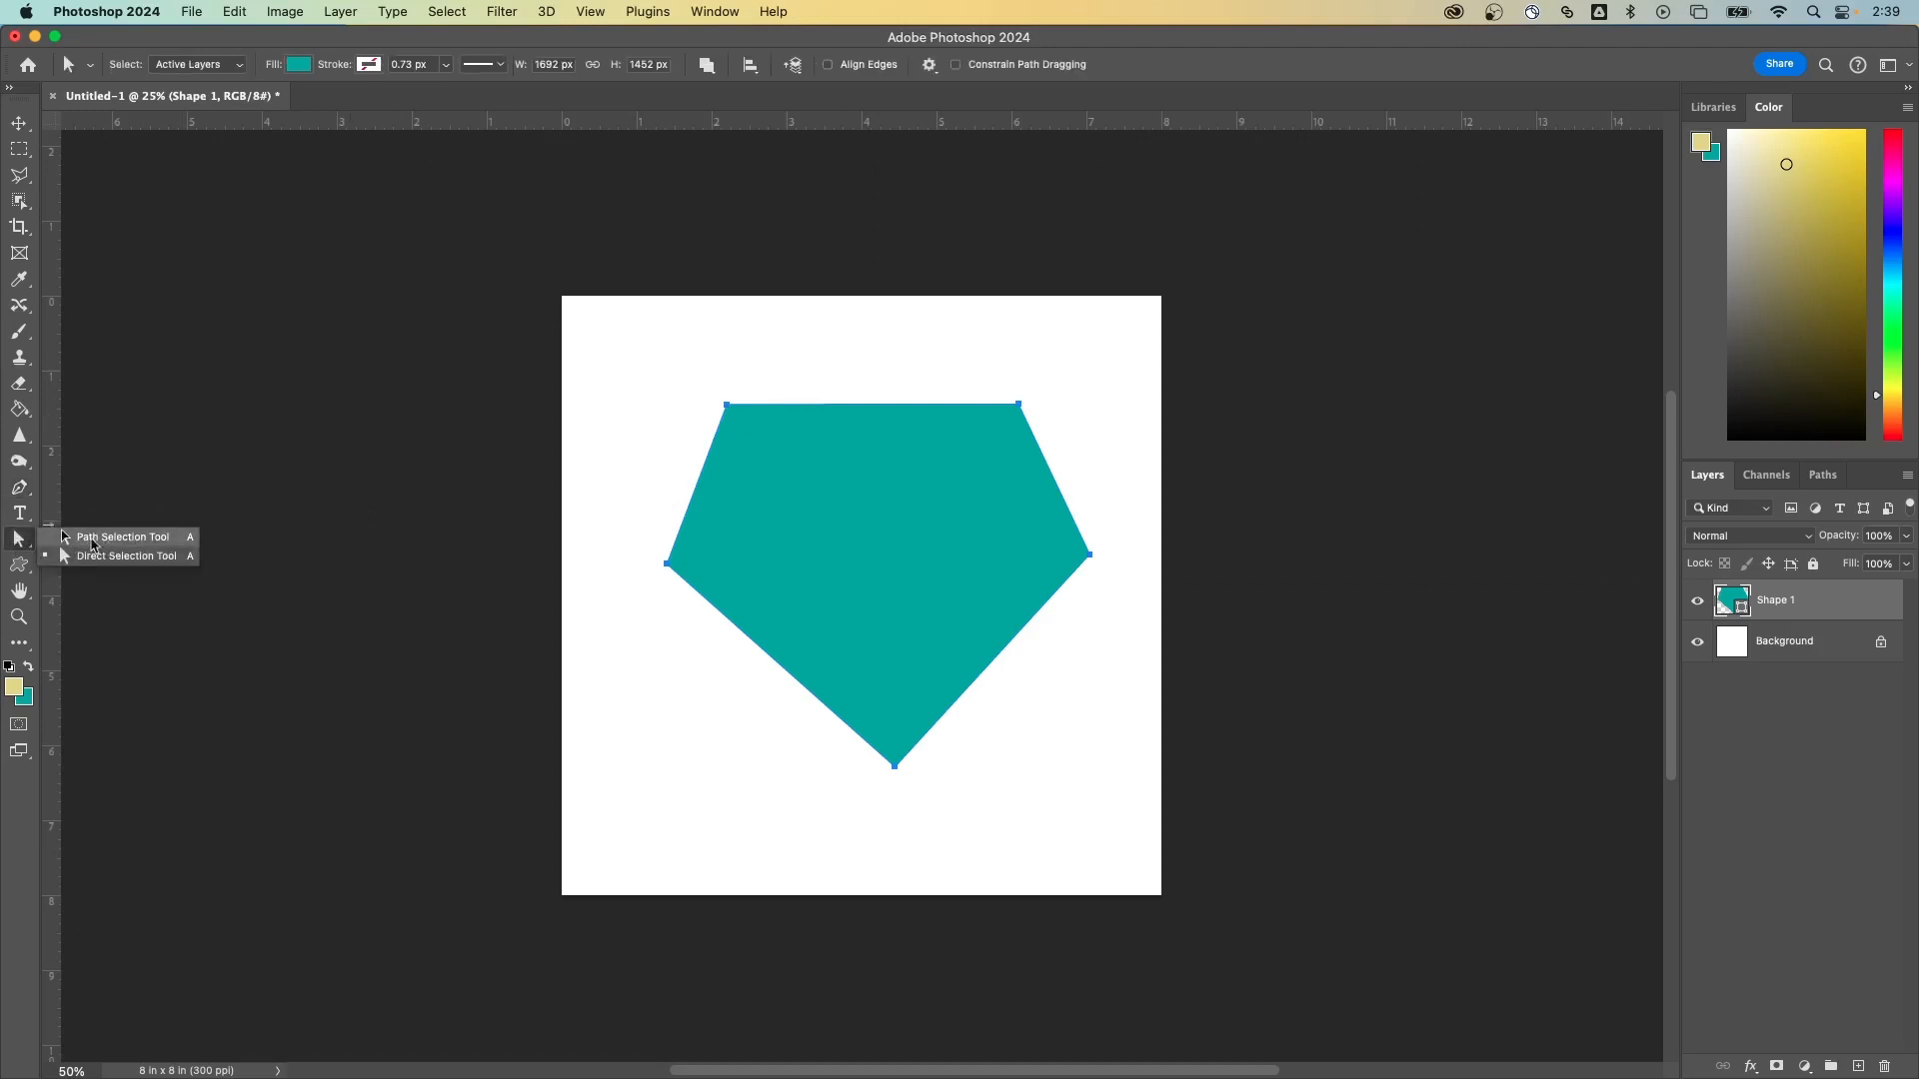
{"action": "left_click", "coordinate": [96, 540]}
{"action": "left_click_drag", "start_coordinate": [855, 433], "coordinate": [849, 475]}
- Reposition the pentagon's upper-left anchor with the Direct Selection tool, ending slightly higher and closer to the shape's centre
{"action": "right_click", "coordinate": [20, 540]}
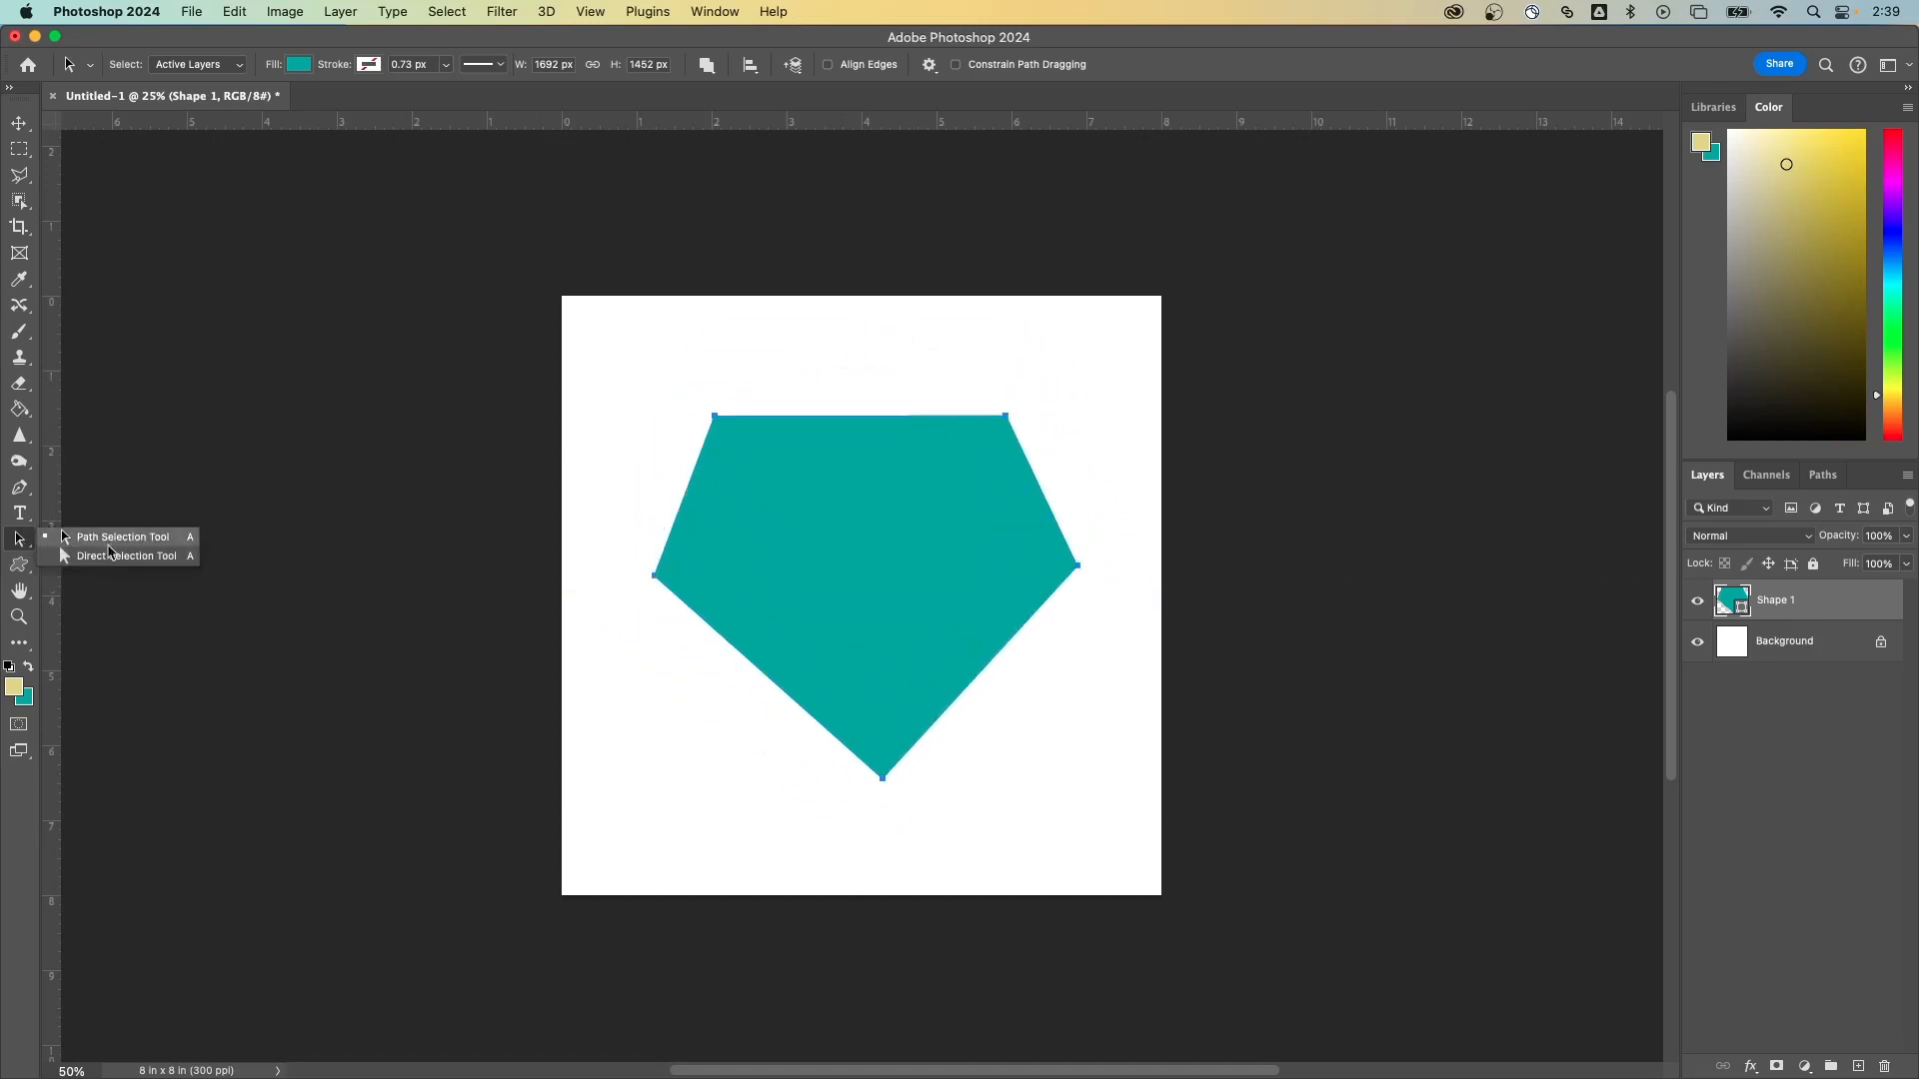
{"action": "left_click", "coordinate": [135, 562]}
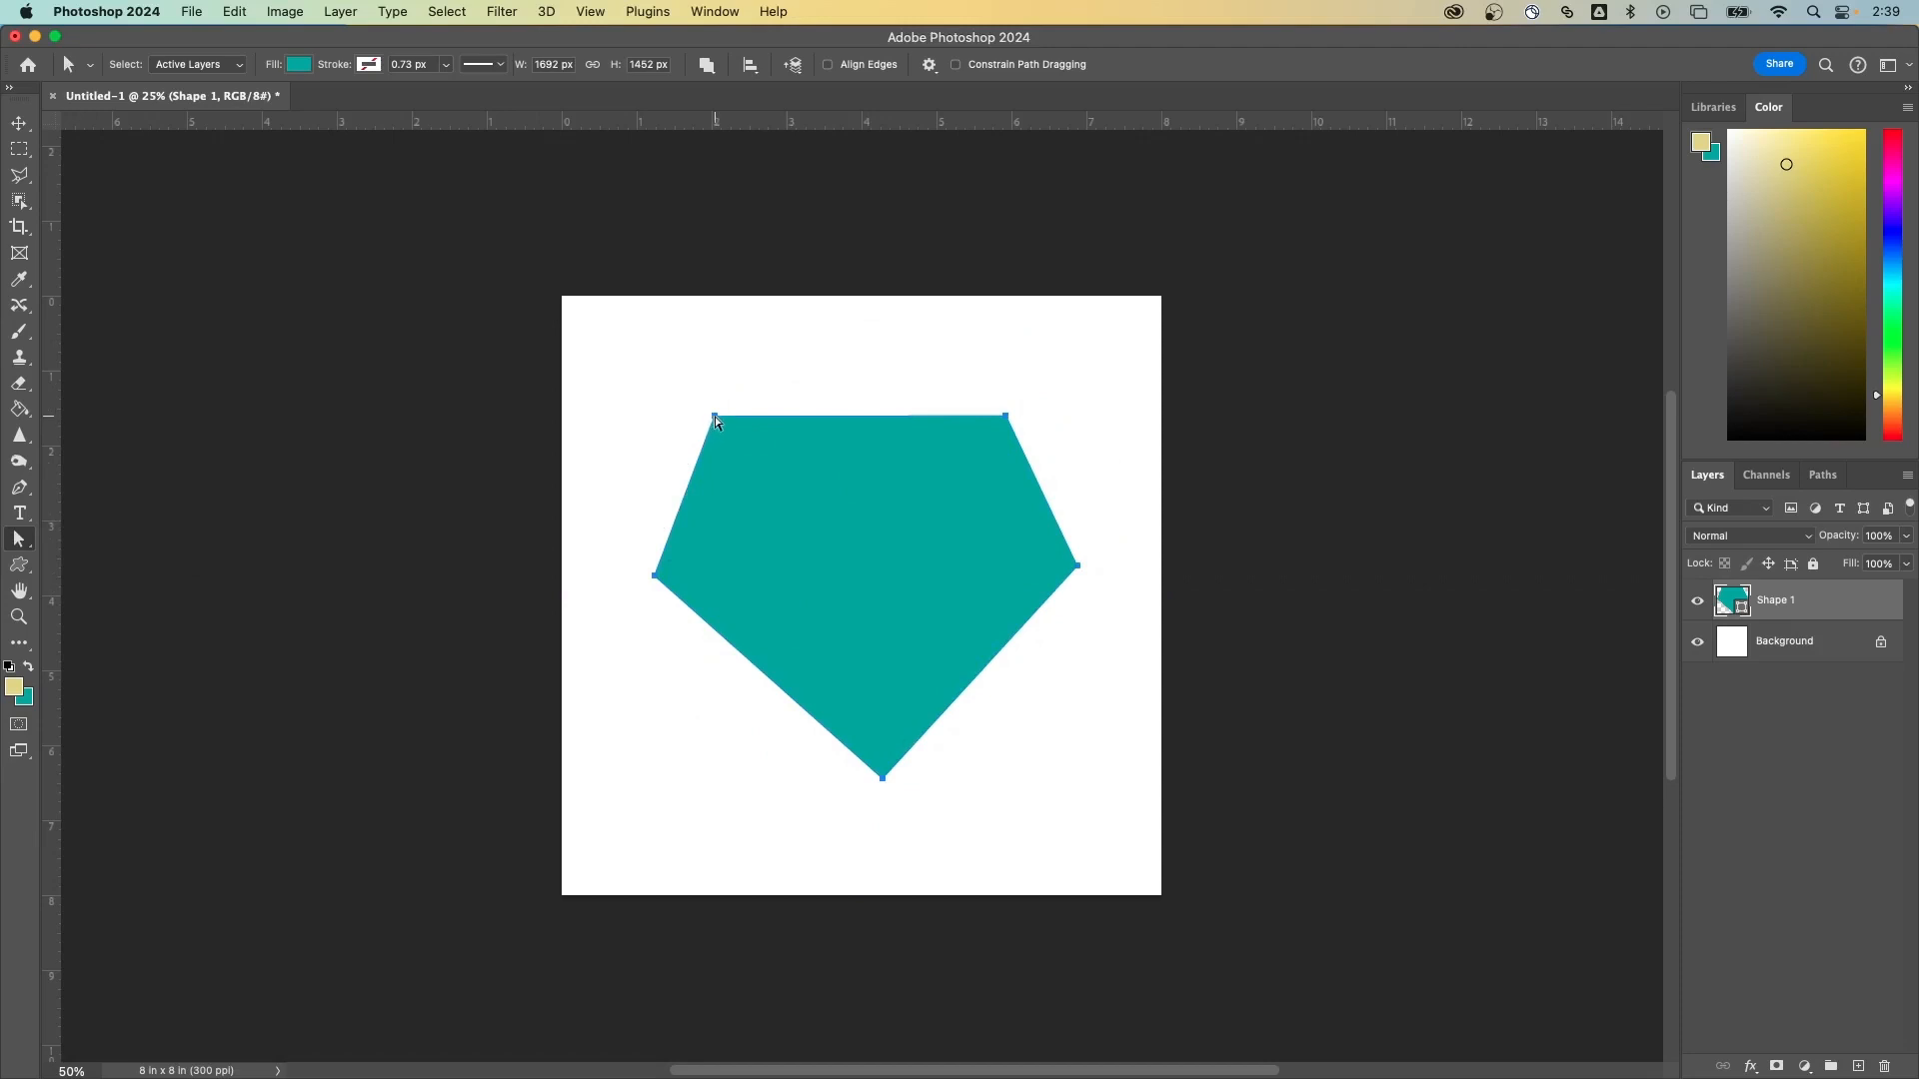
{"action": "left_click_drag", "start_coordinate": [716, 421], "coordinate": [810, 489]}
{"action": "left_click_drag", "start_coordinate": [872, 558], "coordinate": [872, 557]}
{"action": "left_click", "coordinate": [776, 424]}
{"action": "left_click", "coordinate": [889, 546]}
{"action": "left_click_drag", "start_coordinate": [873, 556], "coordinate": [763, 392]}
- Pull the pentagon's upper-right anchor into the centre of the shape, and move it back out slightly above its original position
{"action": "left_click_drag", "start_coordinate": [1006, 416], "coordinate": [969, 451]}
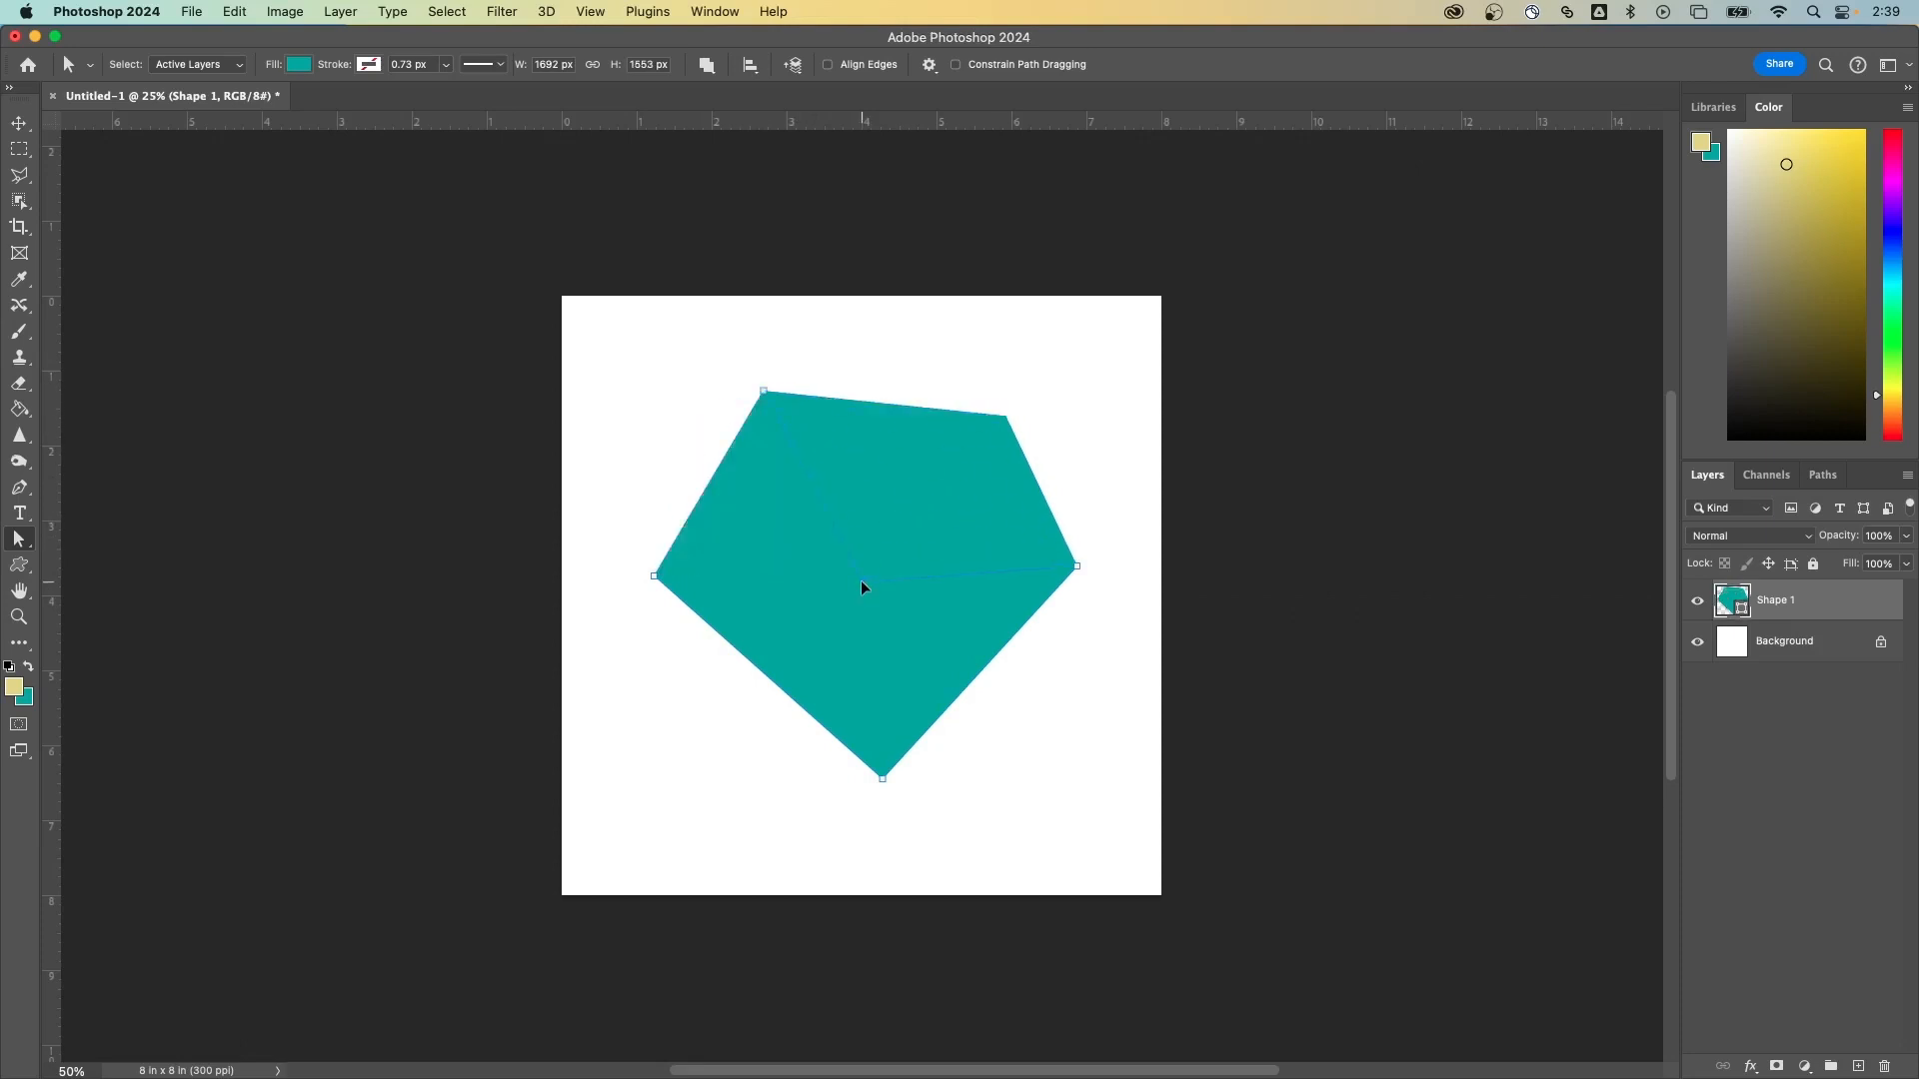
{"action": "left_click_drag", "start_coordinate": [863, 583], "coordinate": [864, 576]}
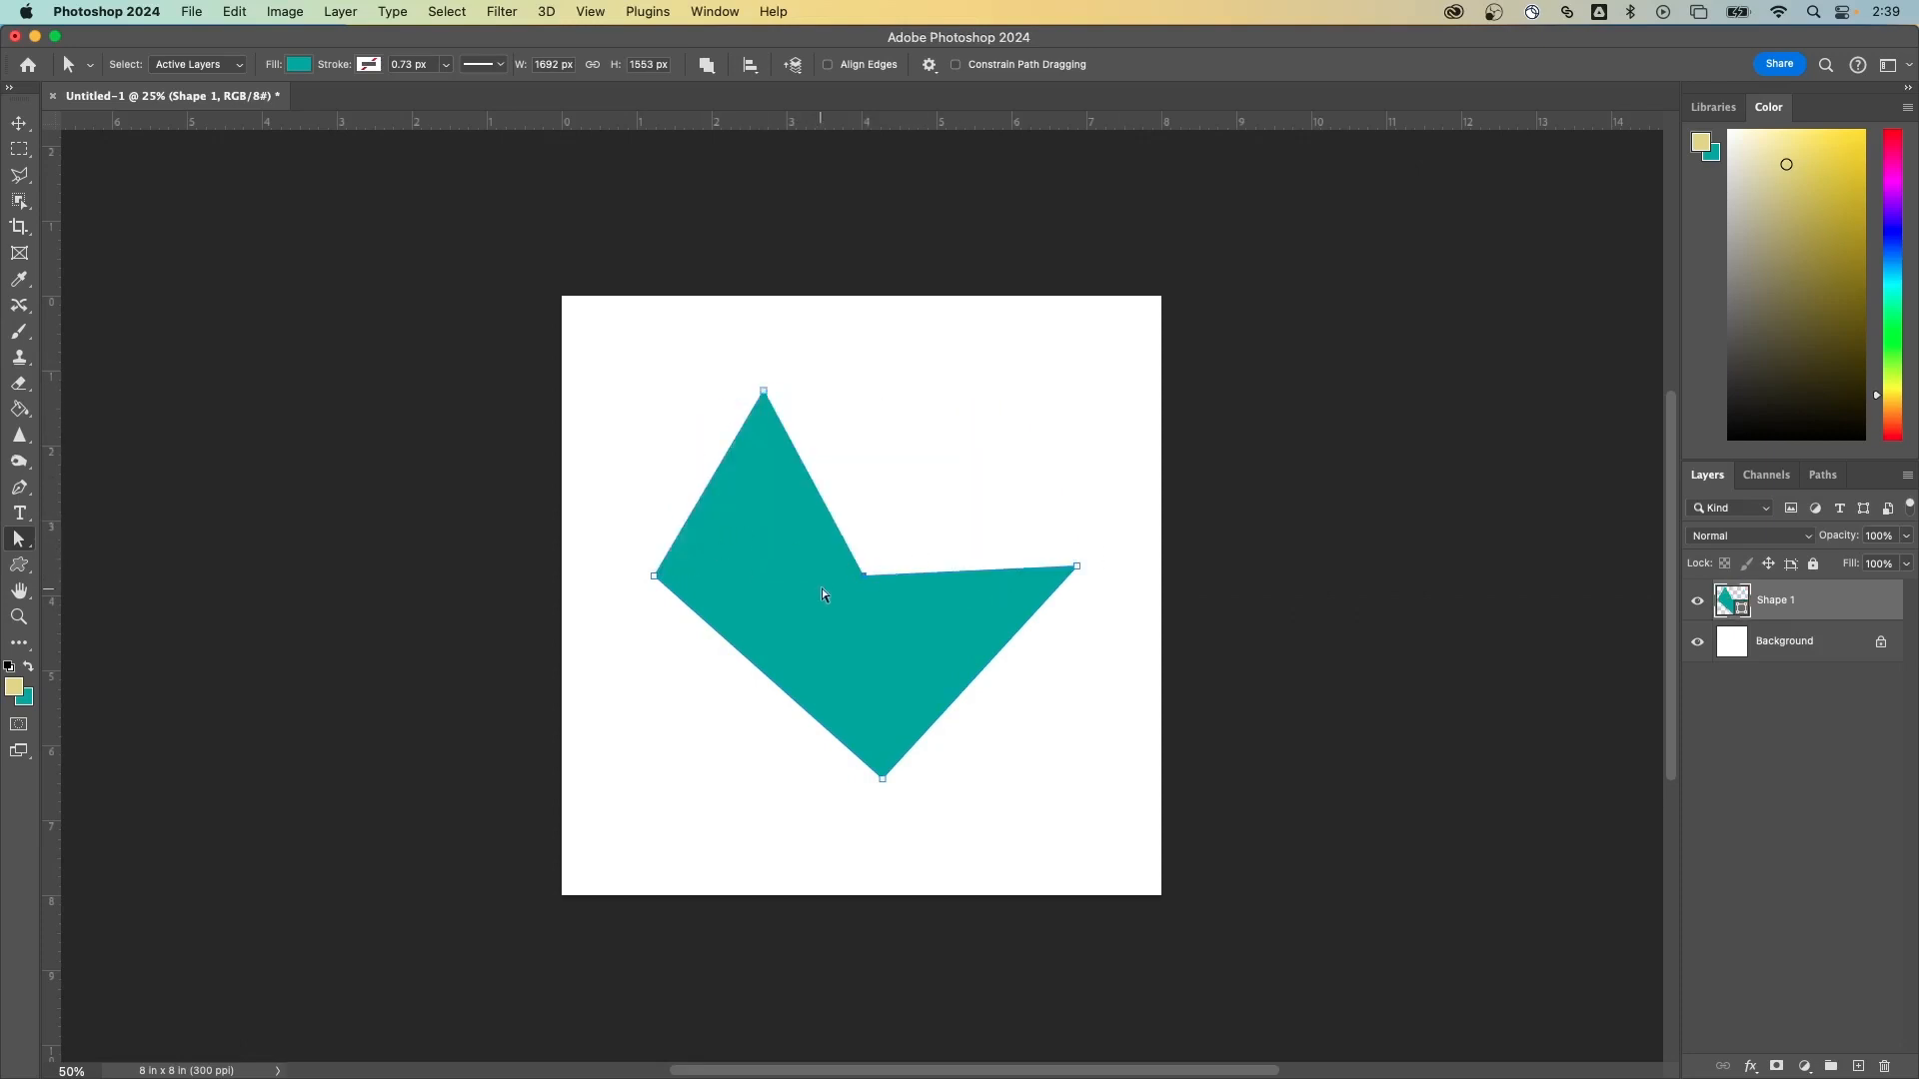
{"action": "left_click_drag", "start_coordinate": [865, 583], "coordinate": [1011, 377]}
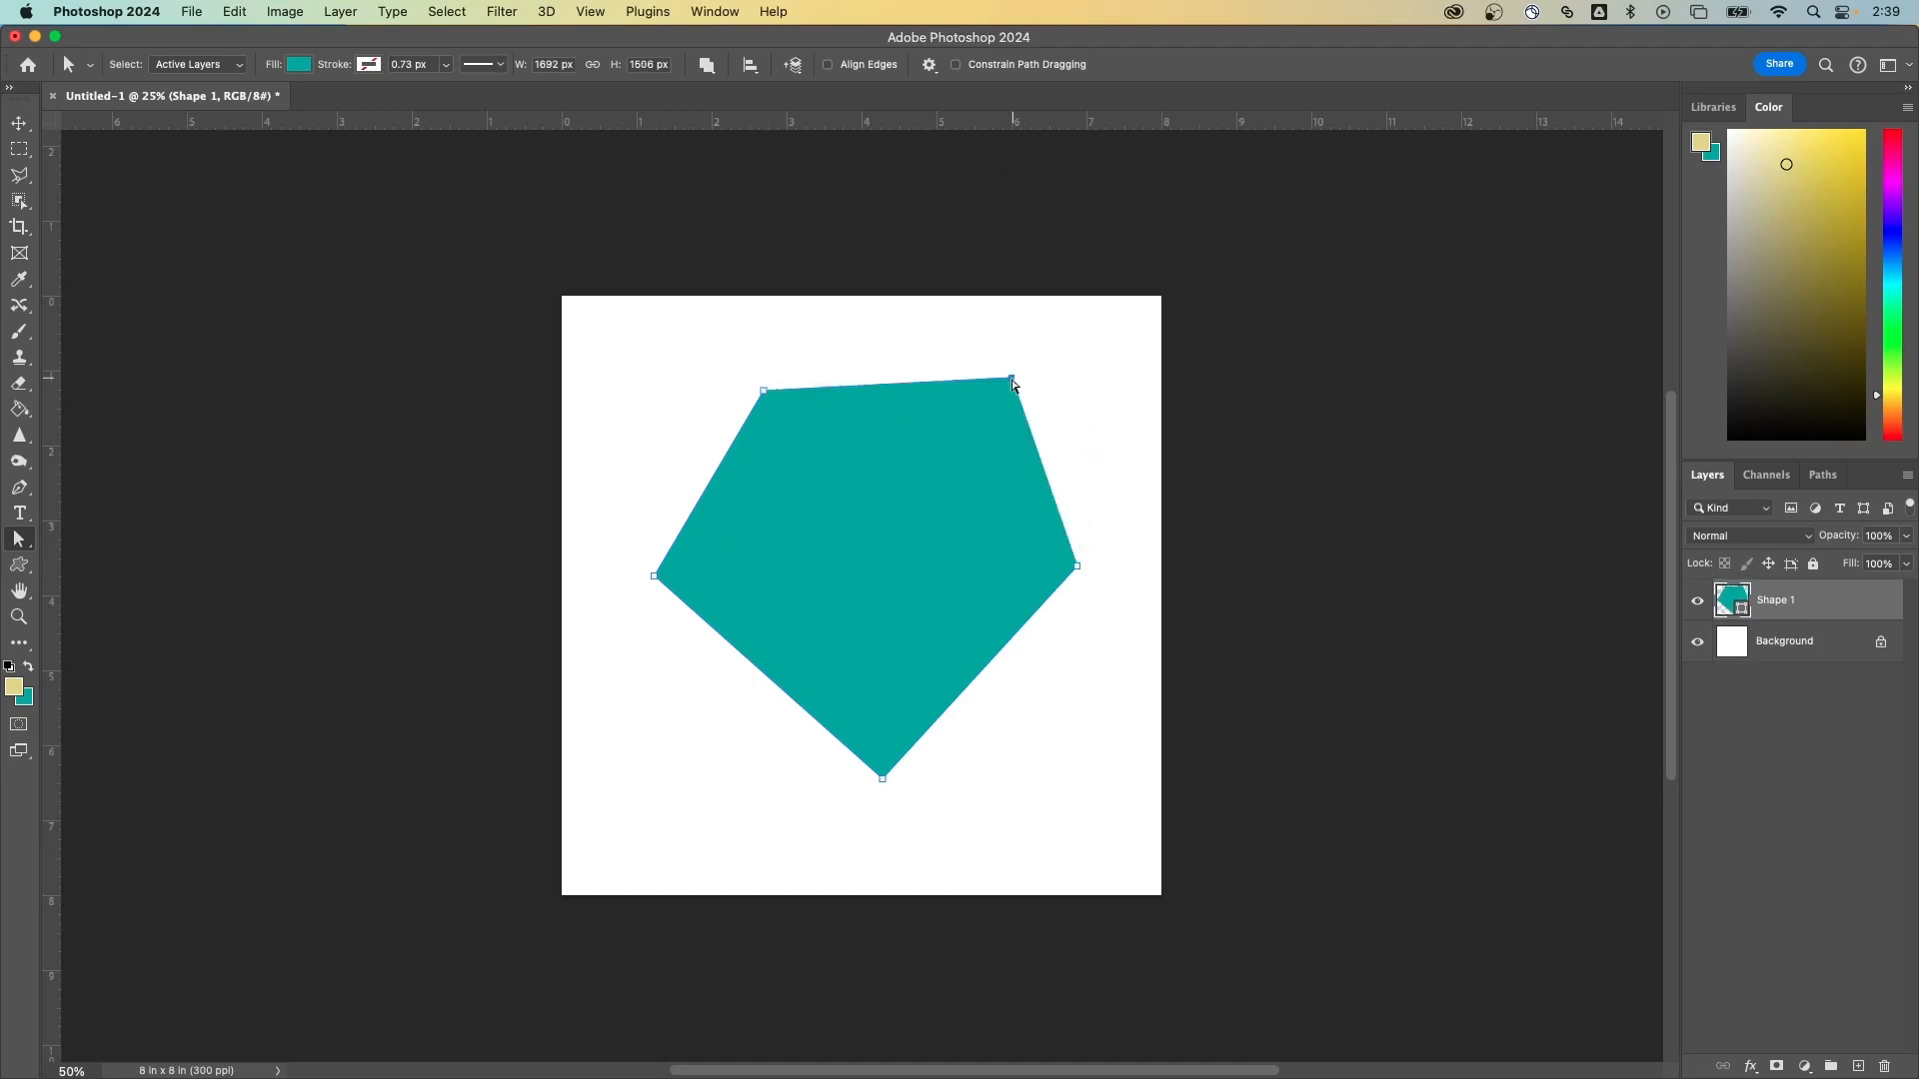
- Add an anchor point midway along the pentagon's upper-left edge with the Add Anchor Point tool
{"action": "left_click", "coordinate": [18, 490]}
{"action": "right_click", "coordinate": [17, 490]}
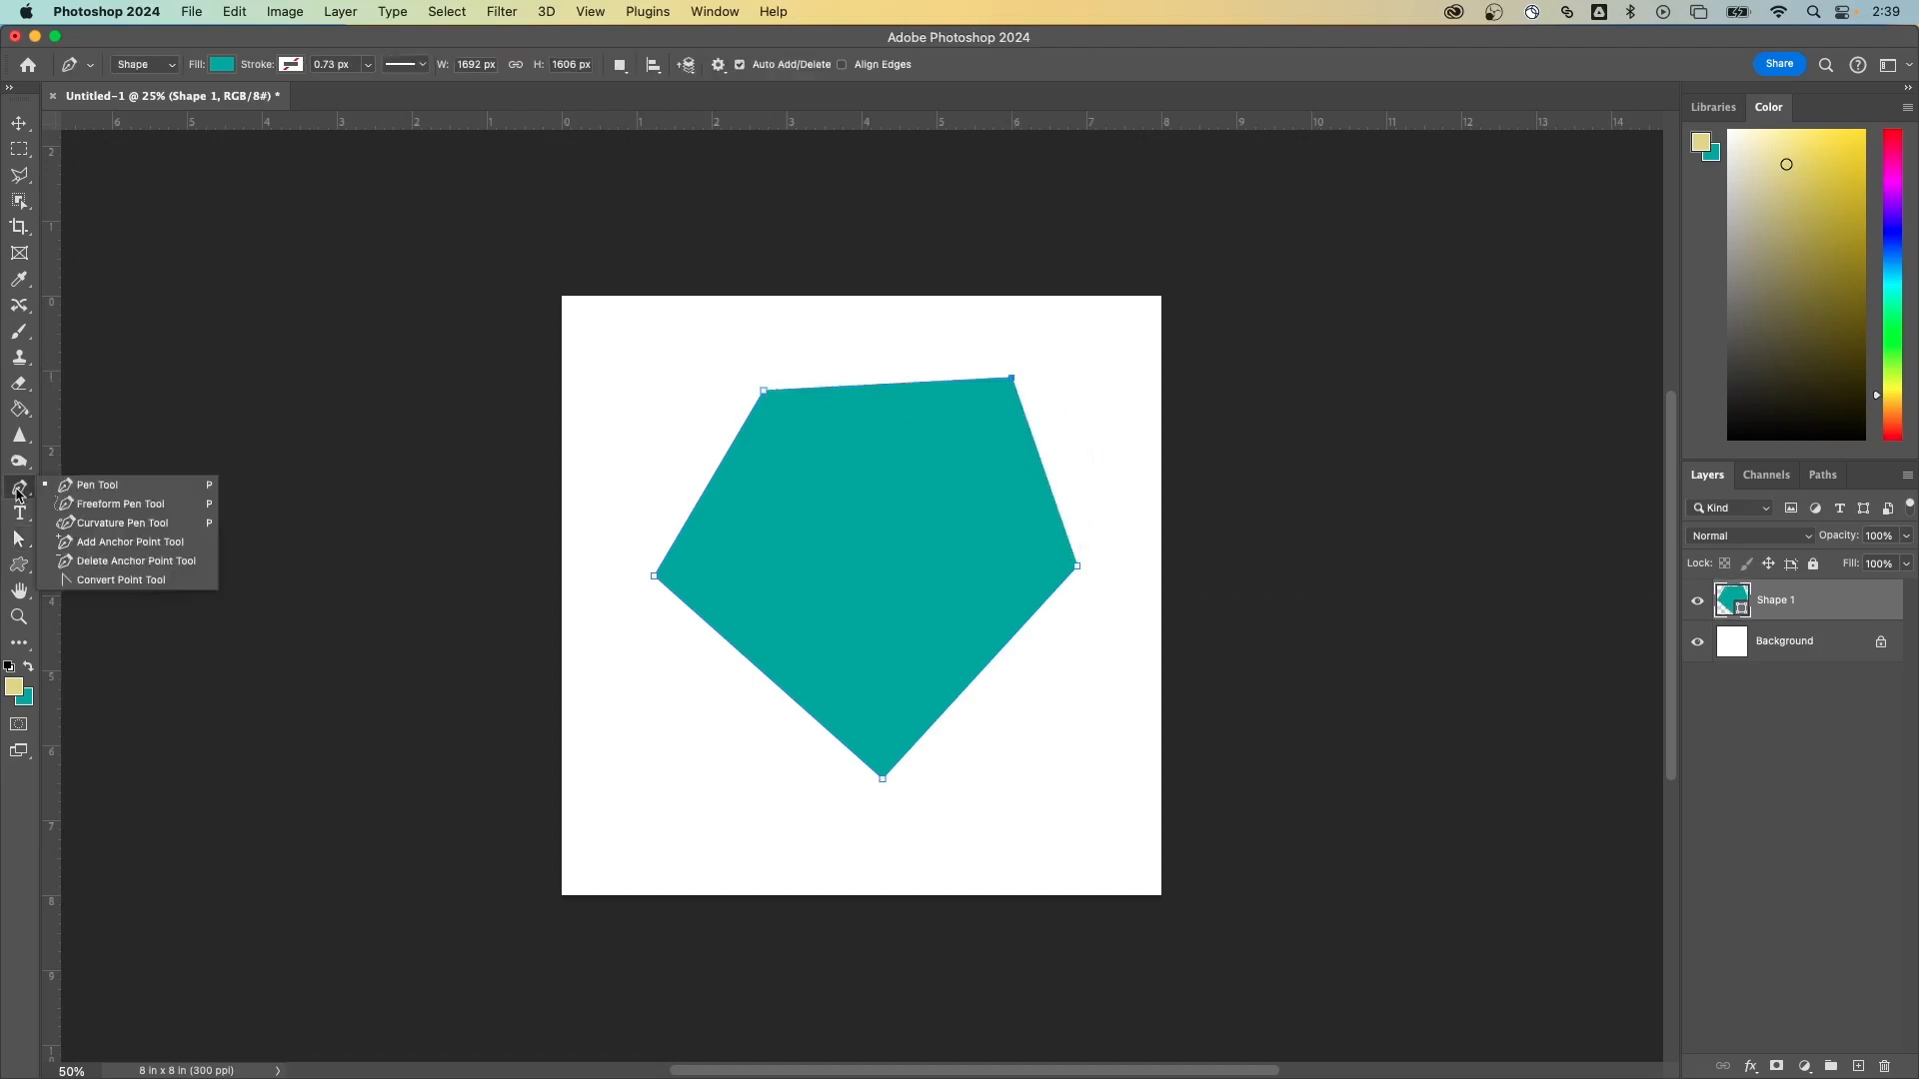
{"action": "left_click", "coordinate": [117, 545]}
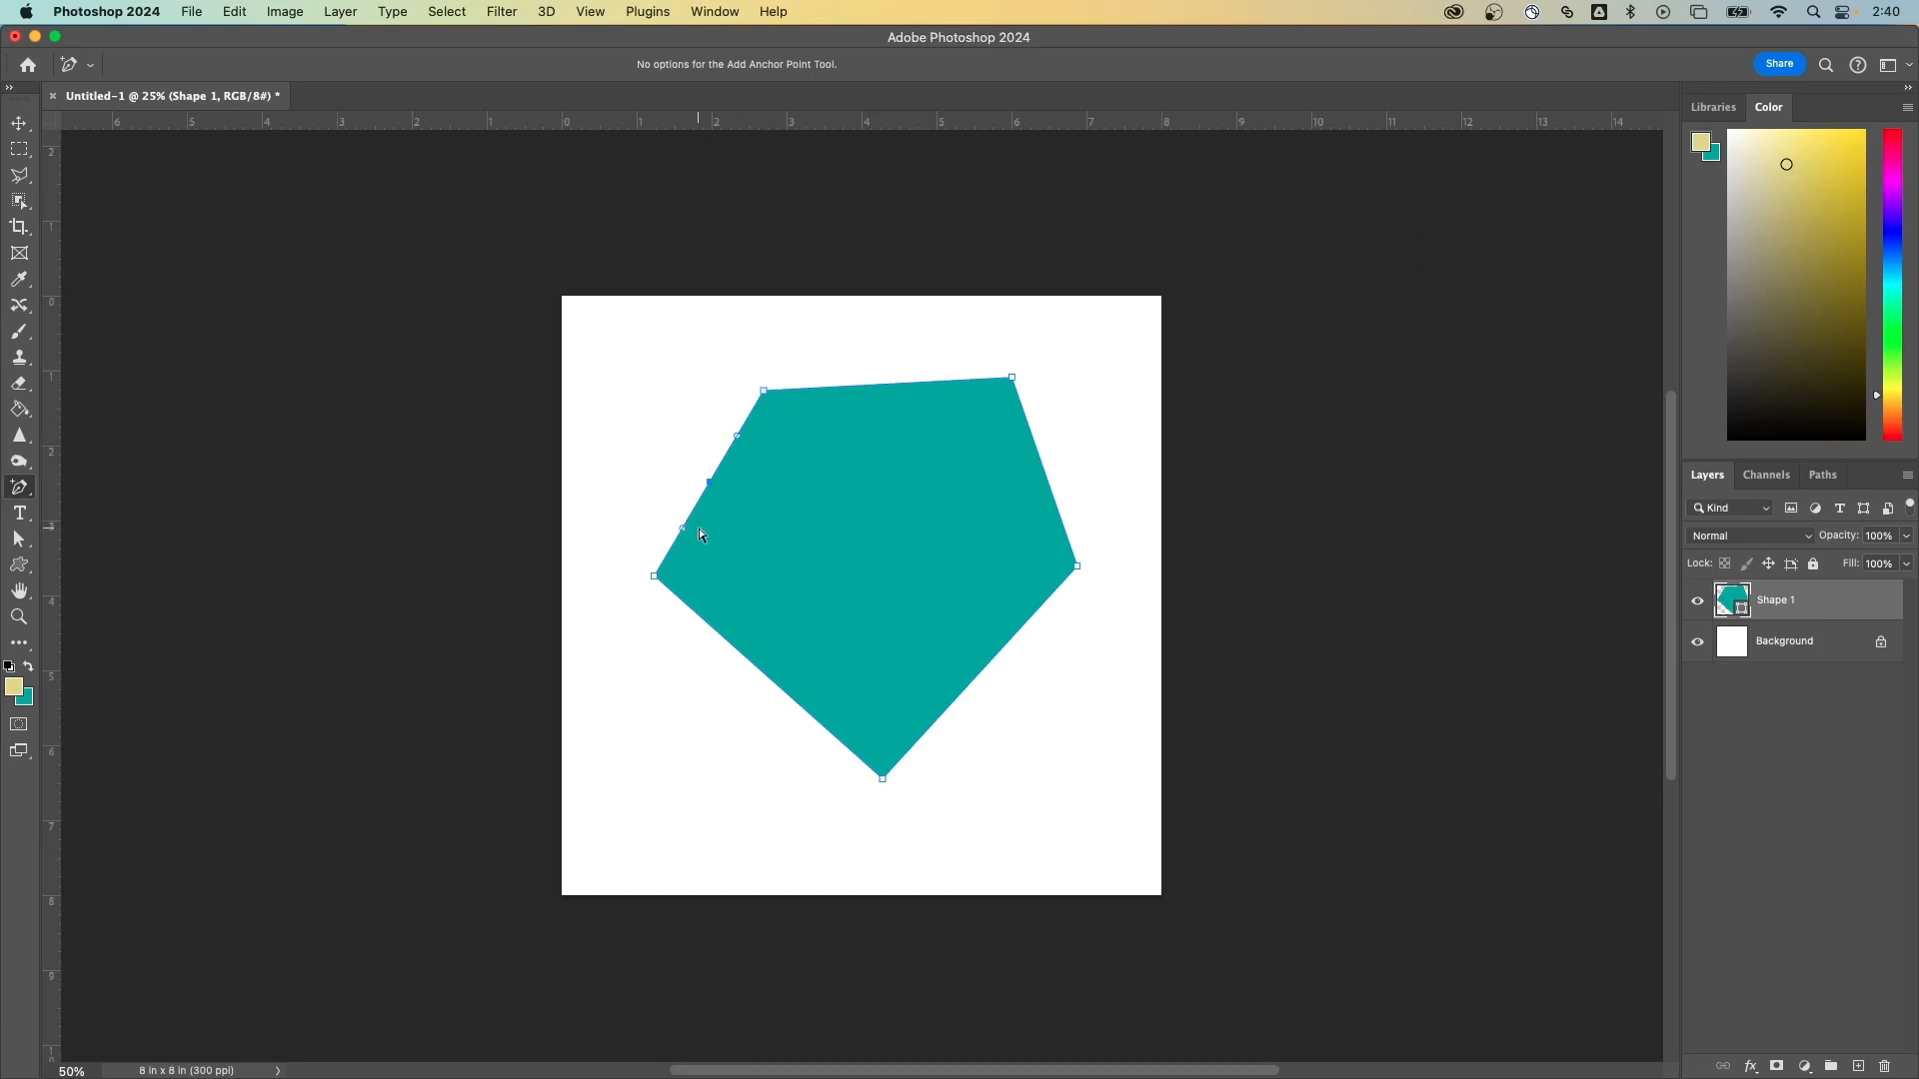
- Pull the added anchor outward with the Direct Selection tool and lengthen both of its handles to form a rounded lobe
{"action": "left_click", "coordinate": [17, 541]}
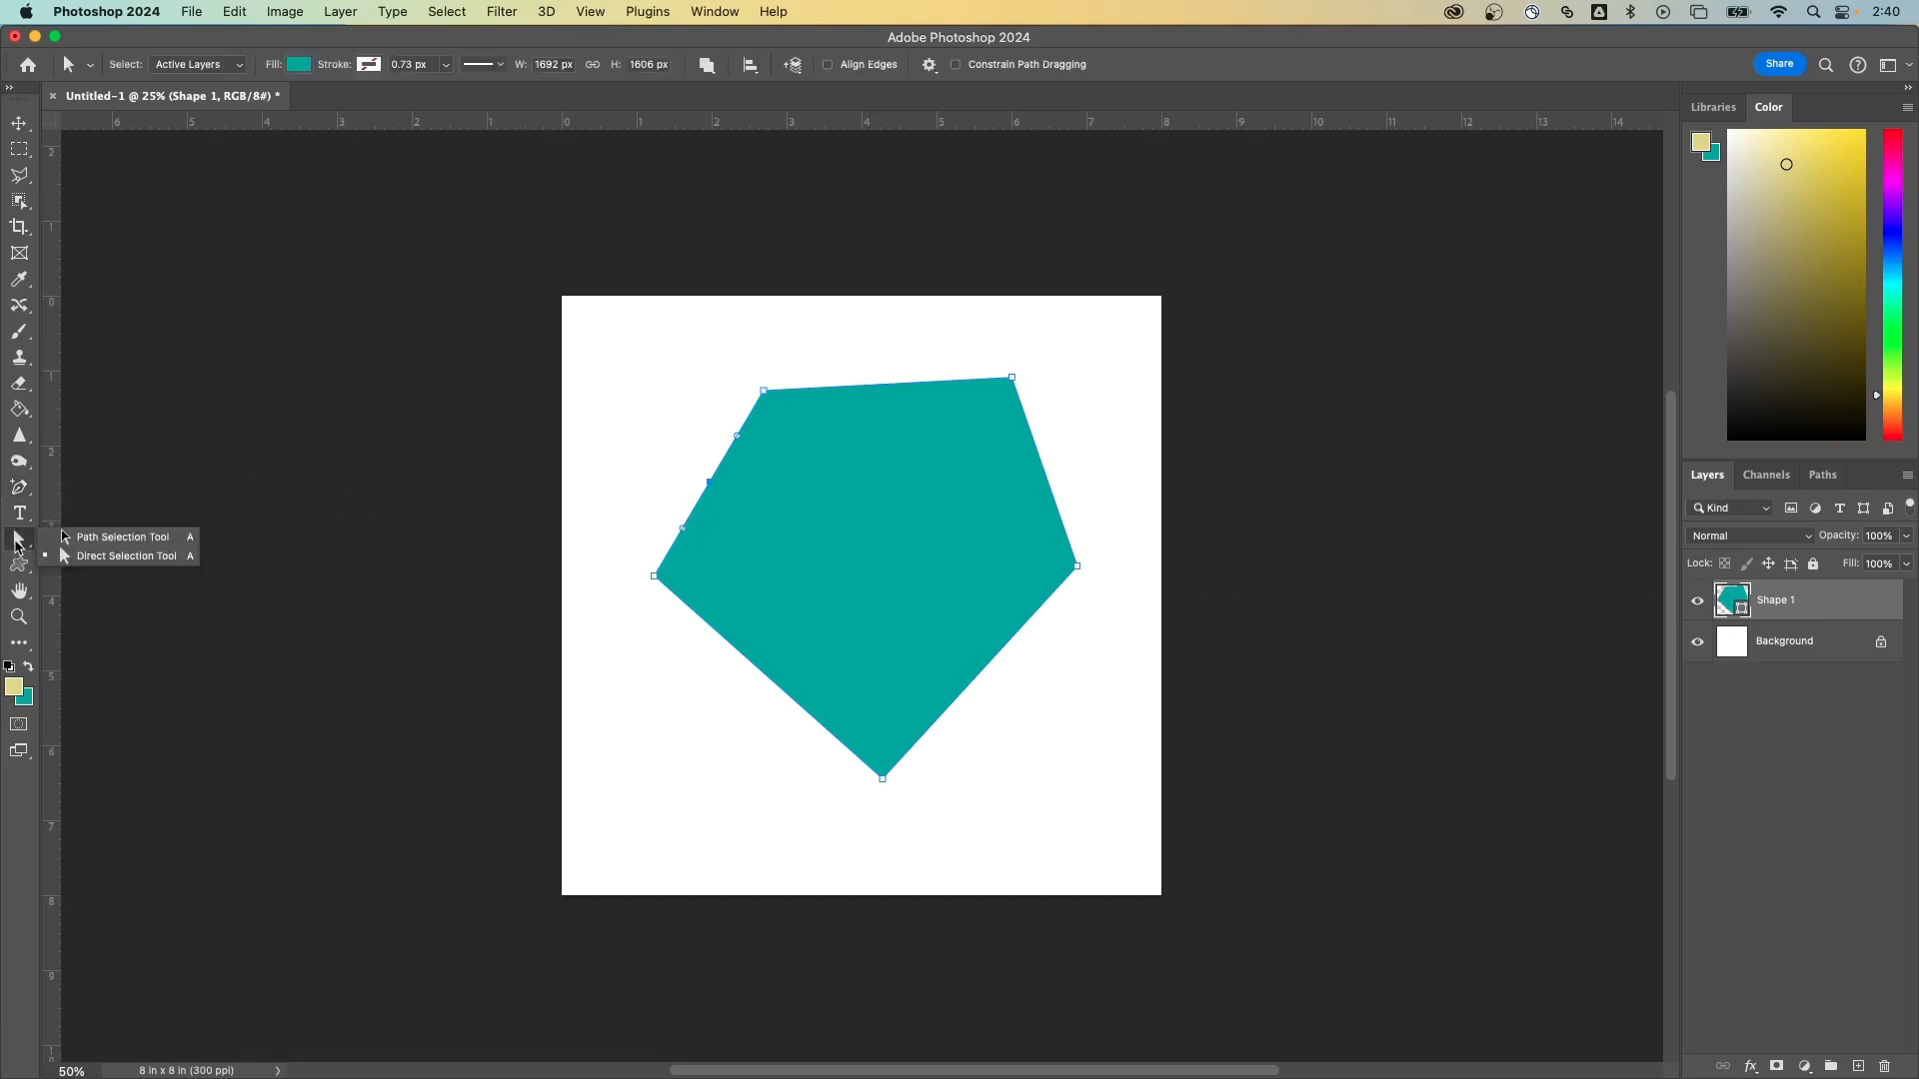
{"action": "left_click_drag", "start_coordinate": [709, 486], "coordinate": [647, 447]}
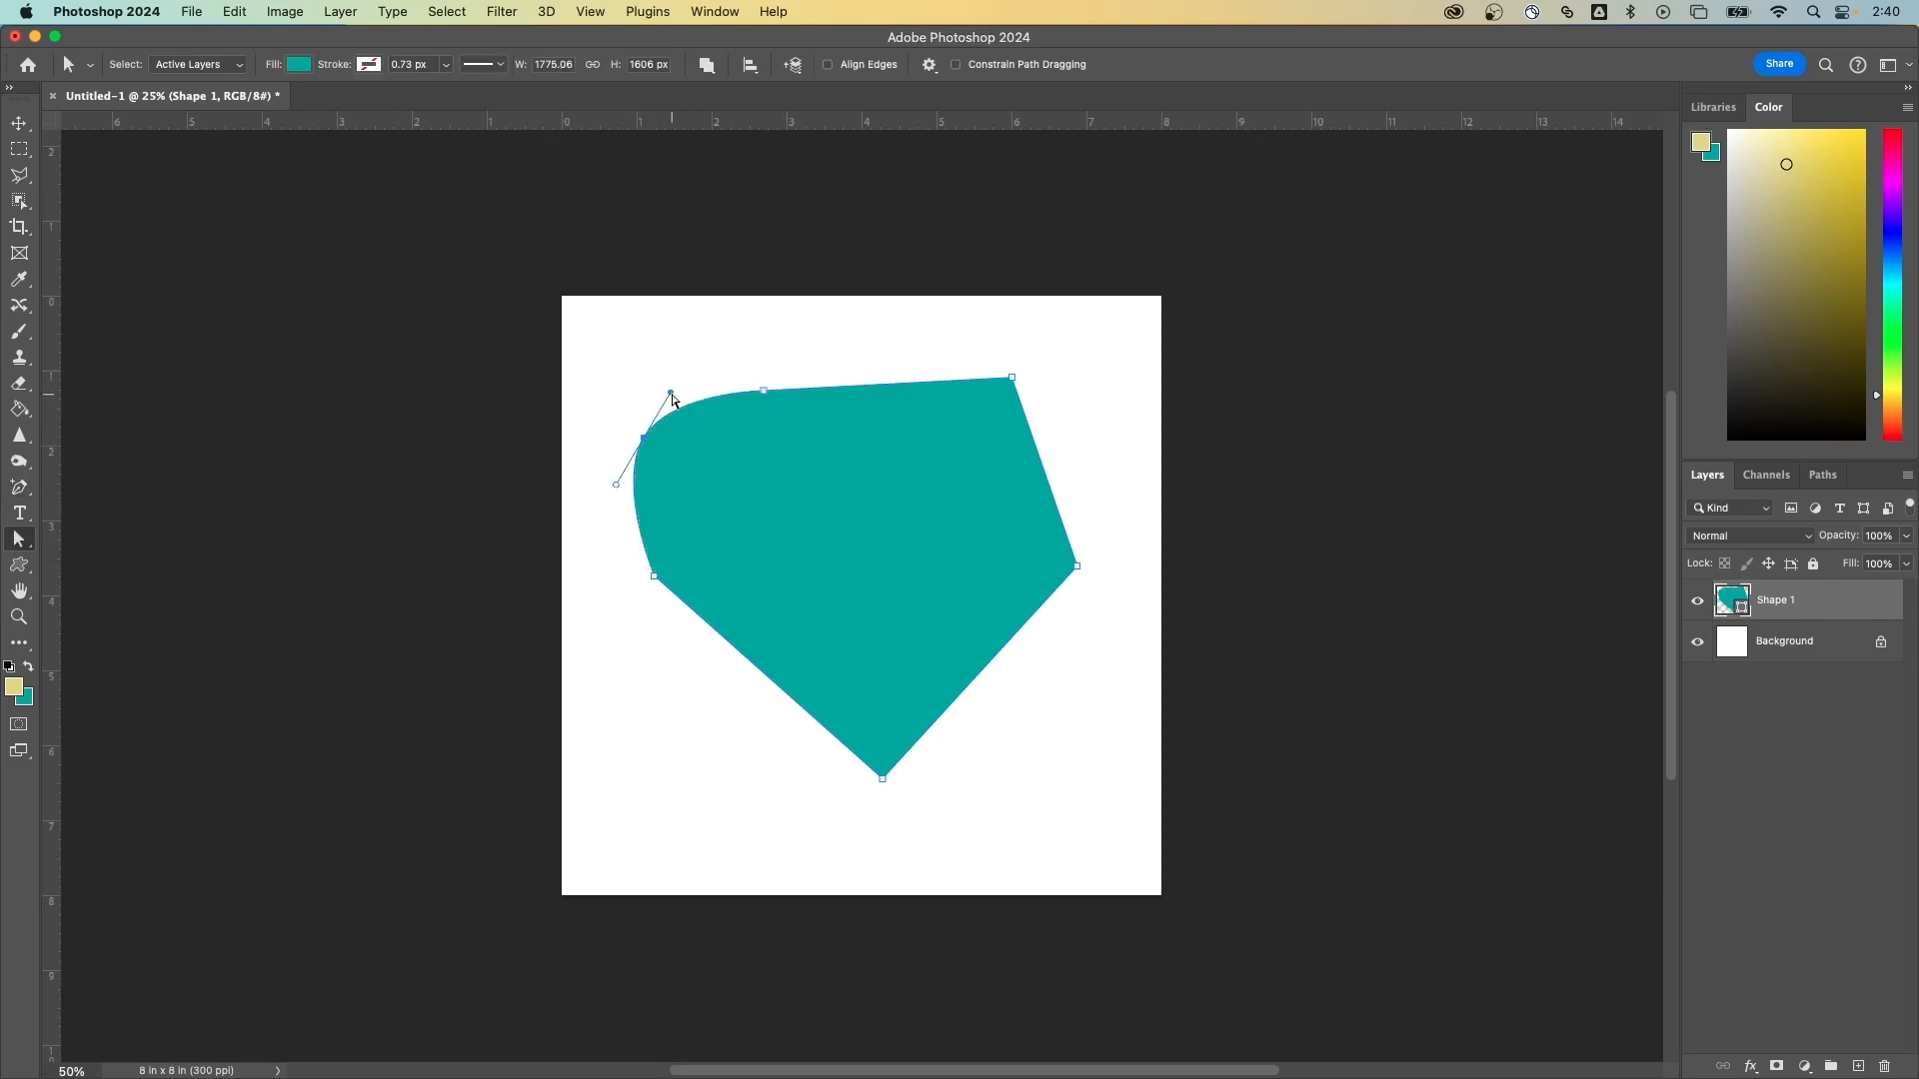
{"action": "left_click_drag", "start_coordinate": [673, 400], "coordinate": [709, 332]}
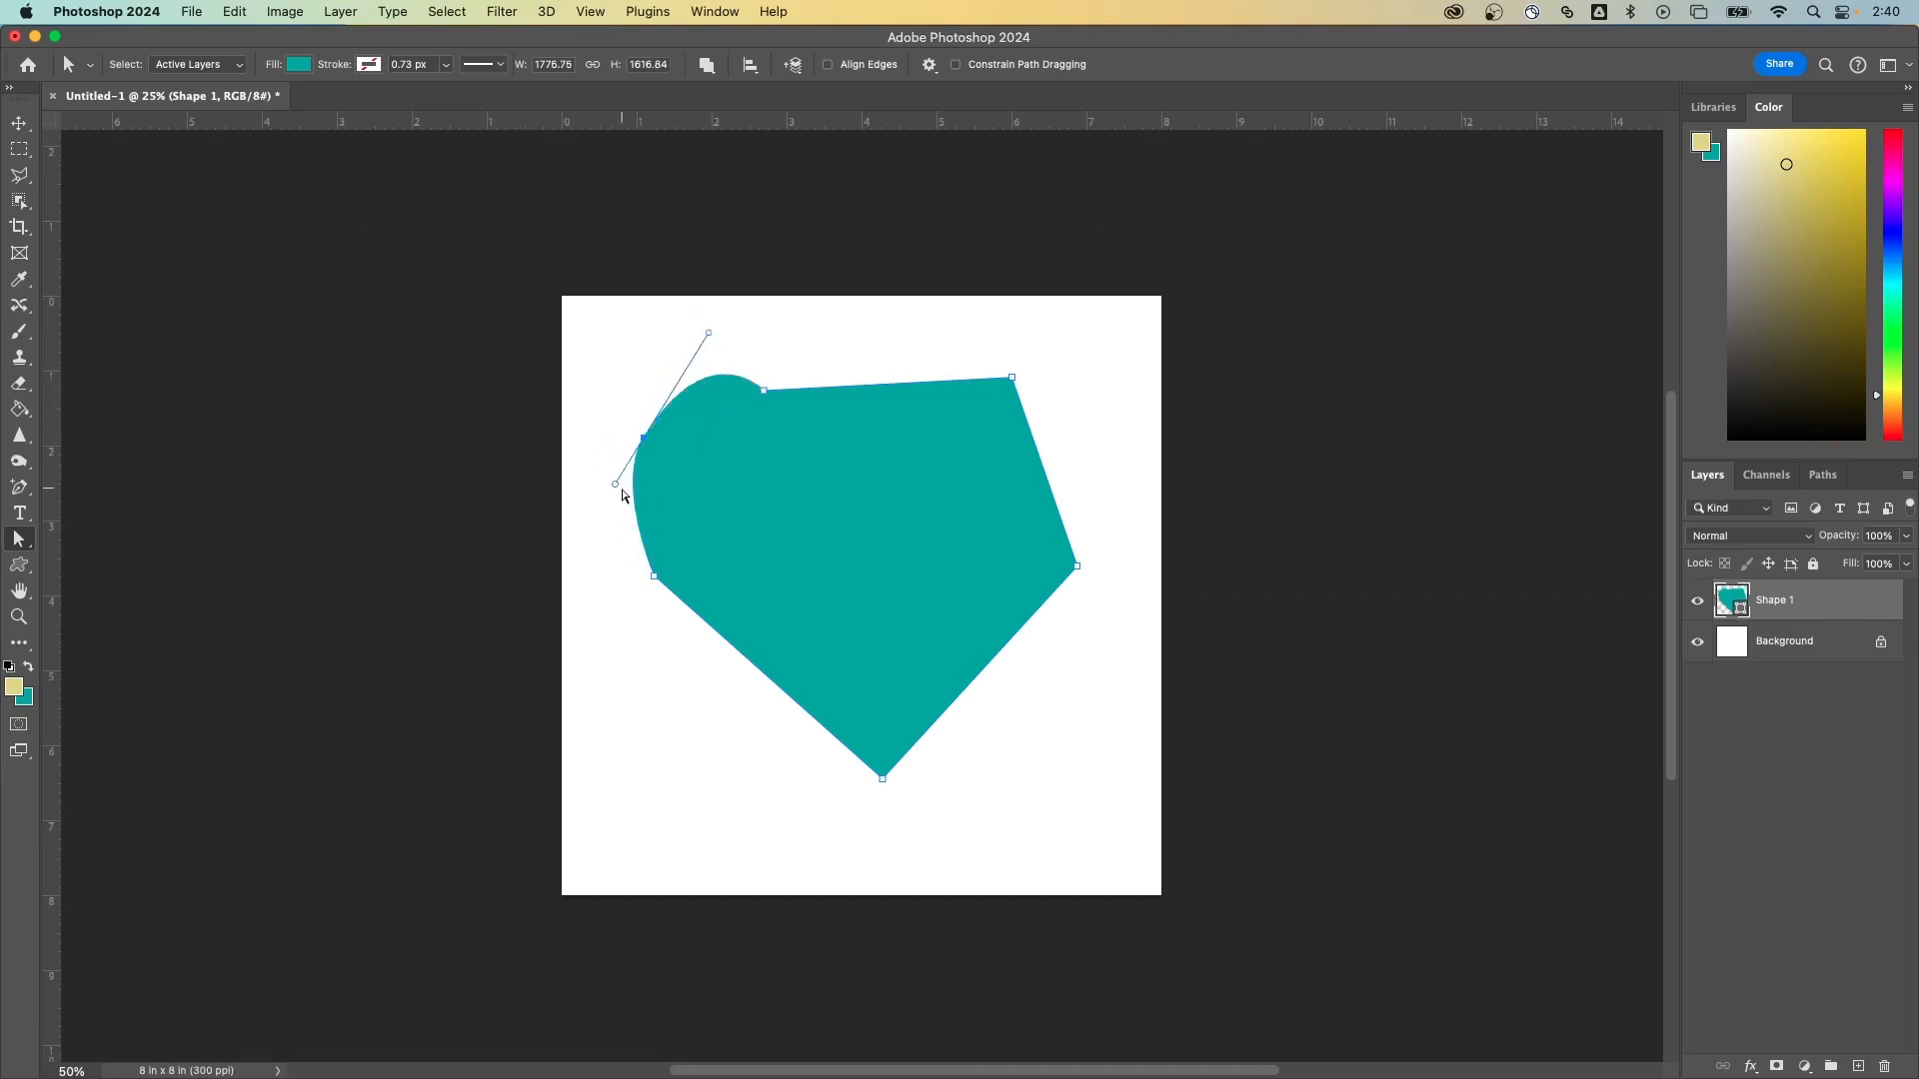
{"action": "left_click_drag", "start_coordinate": [616, 489], "coordinate": [572, 526]}
{"action": "left_click_drag", "start_coordinate": [644, 444], "coordinate": [628, 407]}
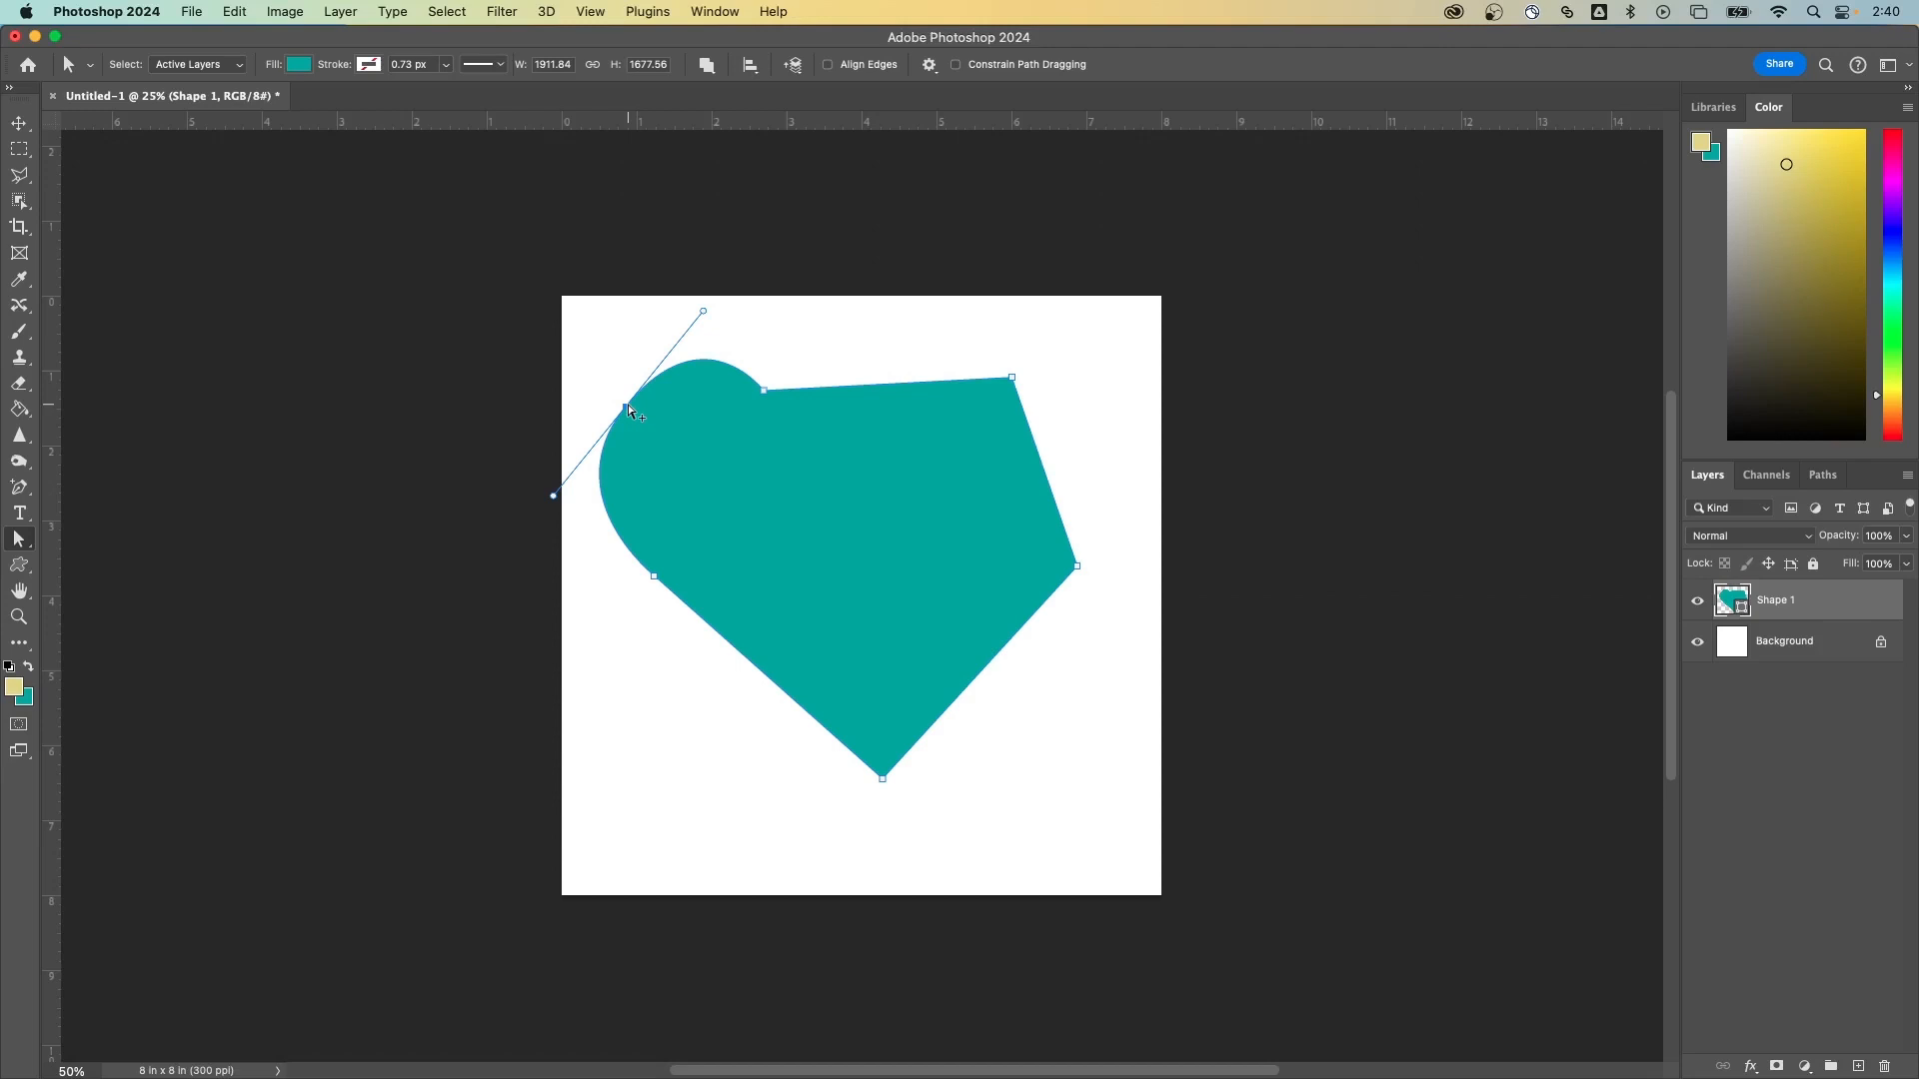
{"action": "left_click", "coordinate": [629, 412]}
{"action": "left_click_drag", "start_coordinate": [628, 412], "coordinate": [688, 475]}
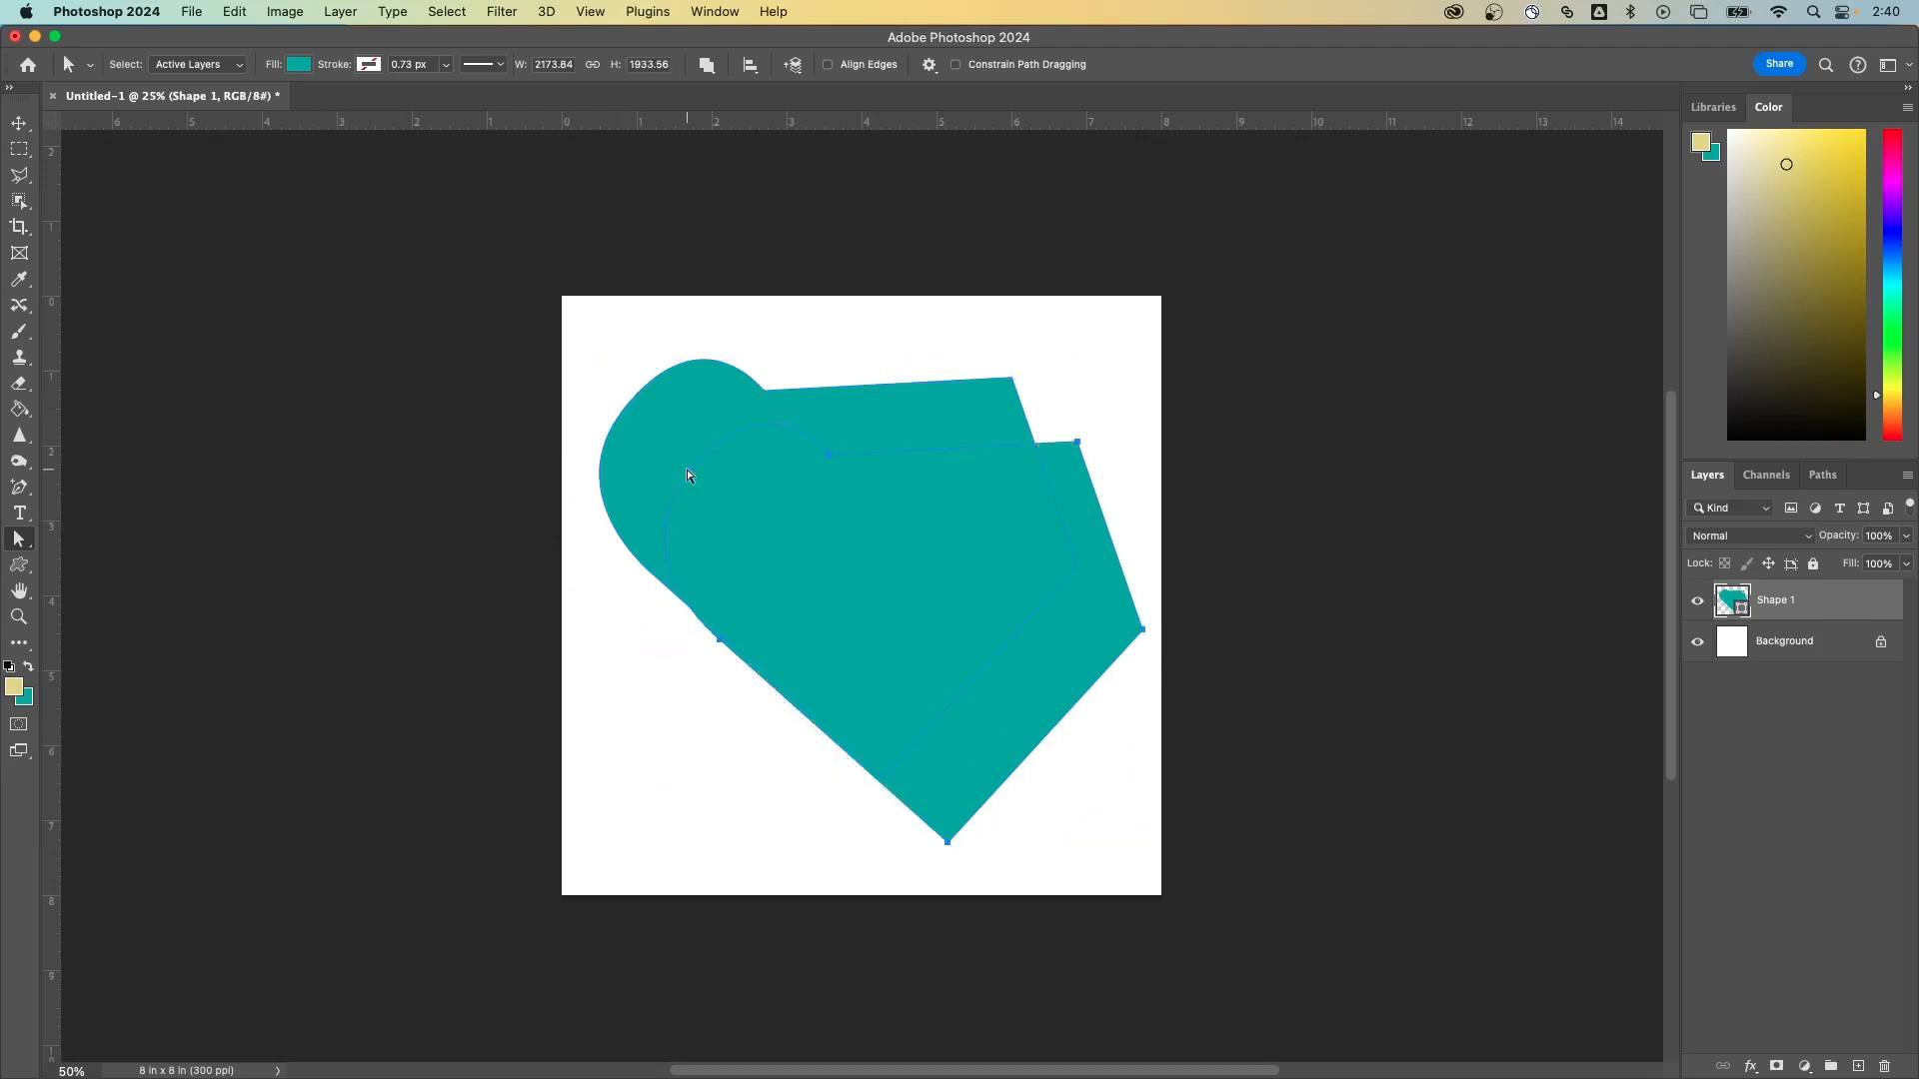
{"action": "key", "text": "super+z"}
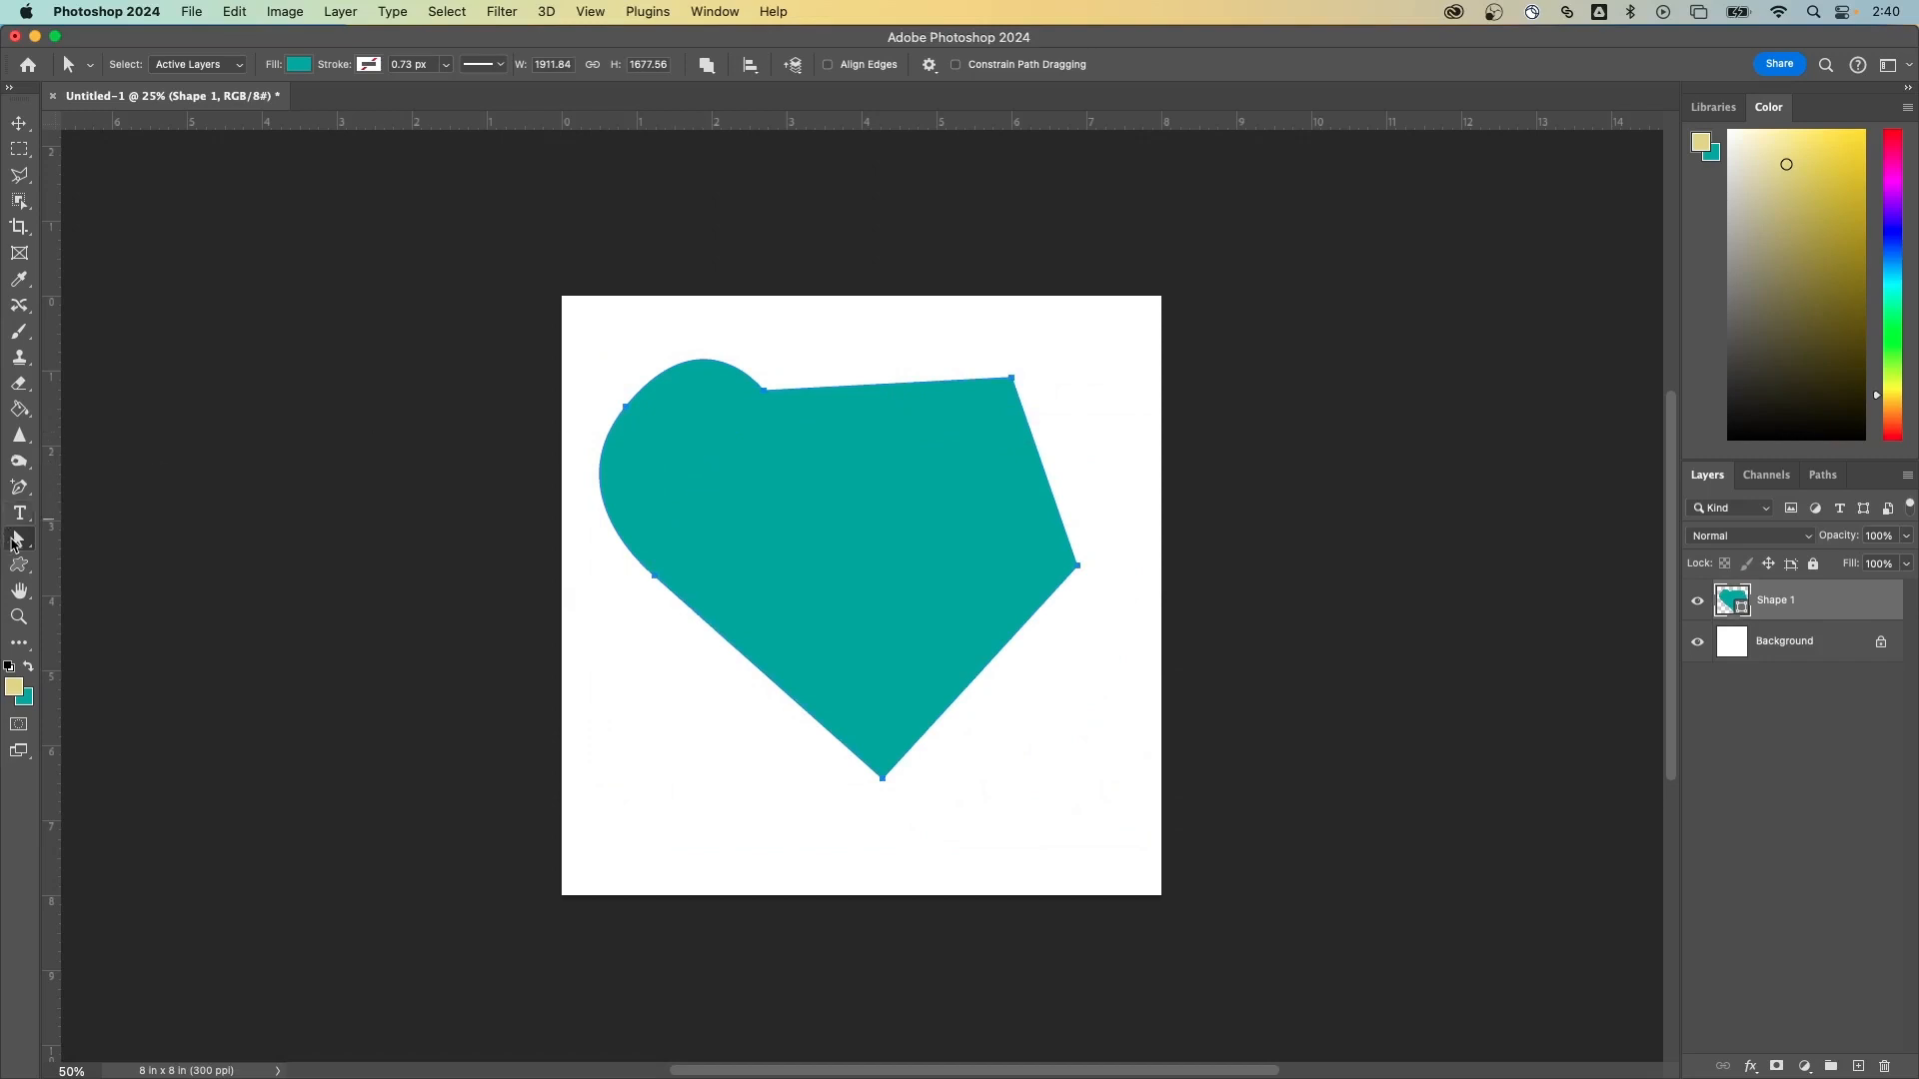
- Try deleting the rounded lobe's outer anchor with the Pen tool, and undo the deletion
{"action": "left_click_drag", "start_coordinate": [19, 487], "coordinate": [108, 487]}
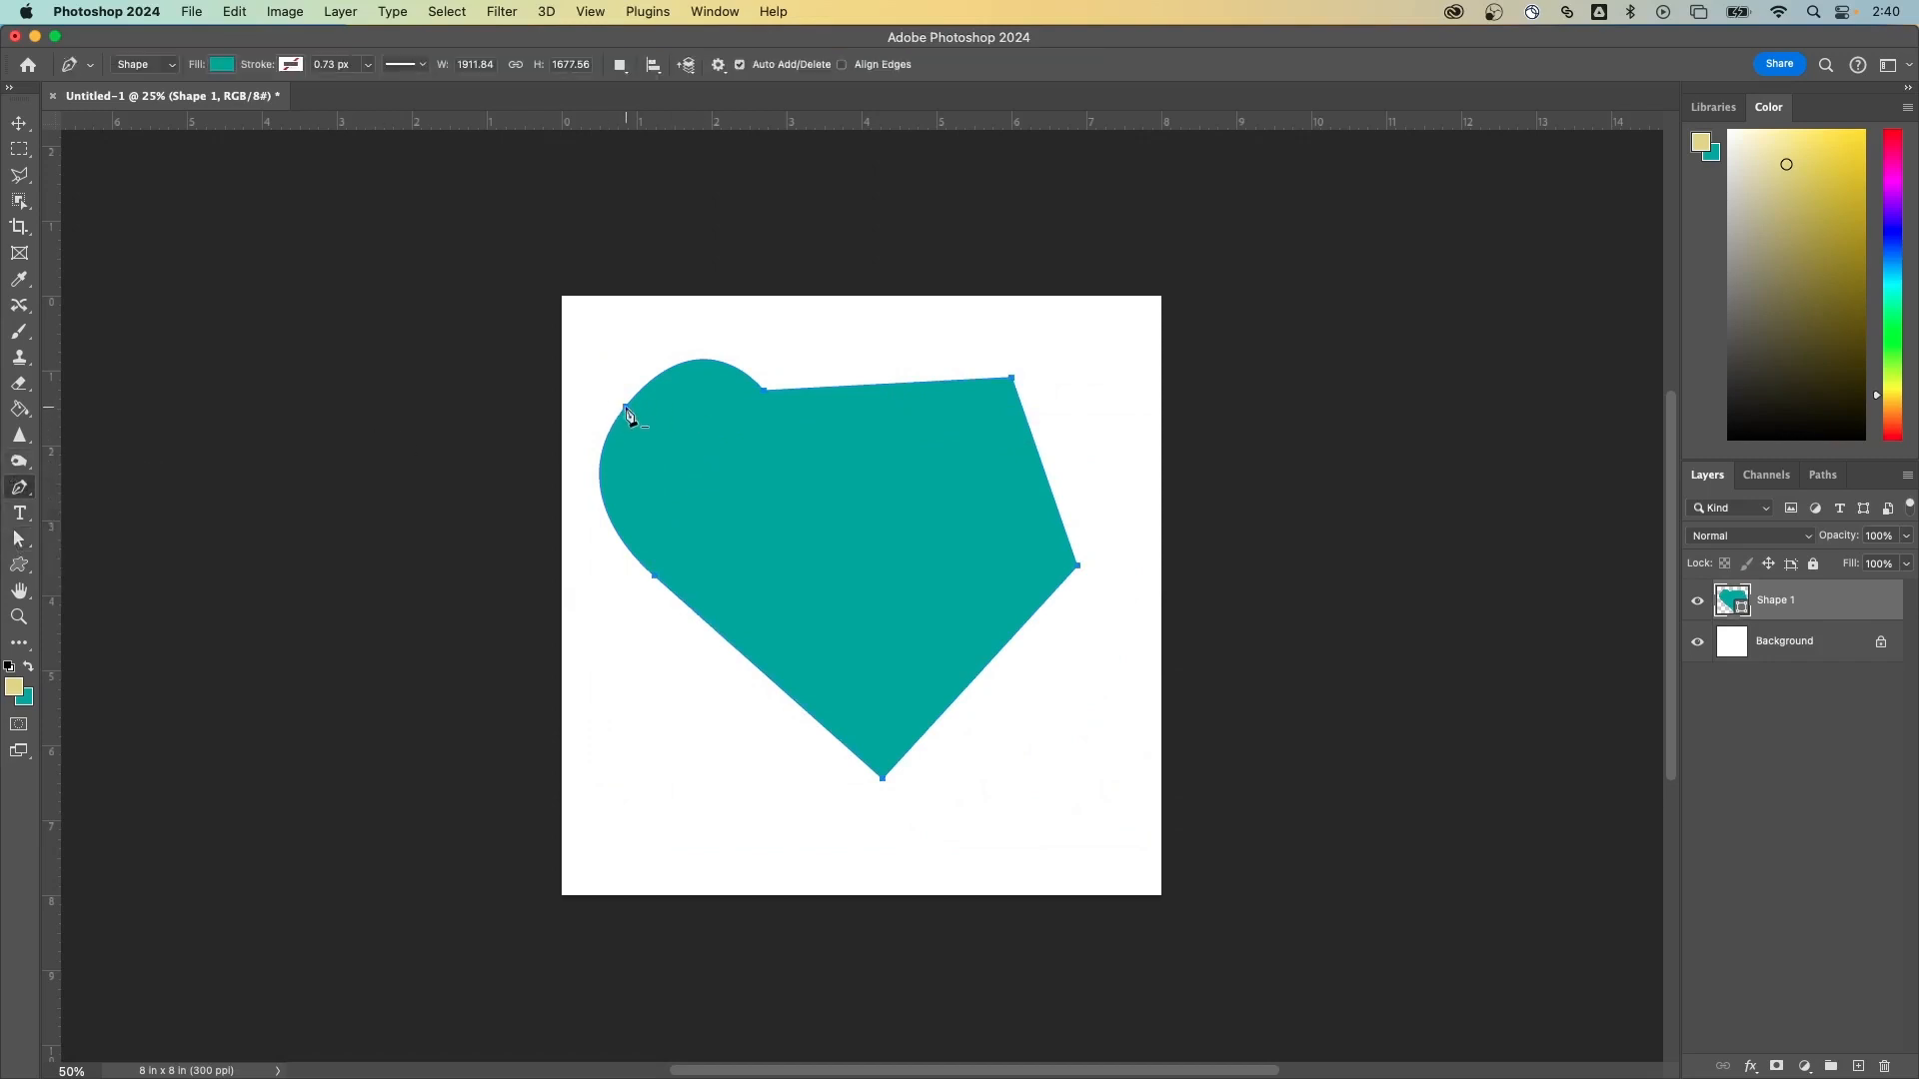
{"action": "left_click", "coordinate": [626, 409]}
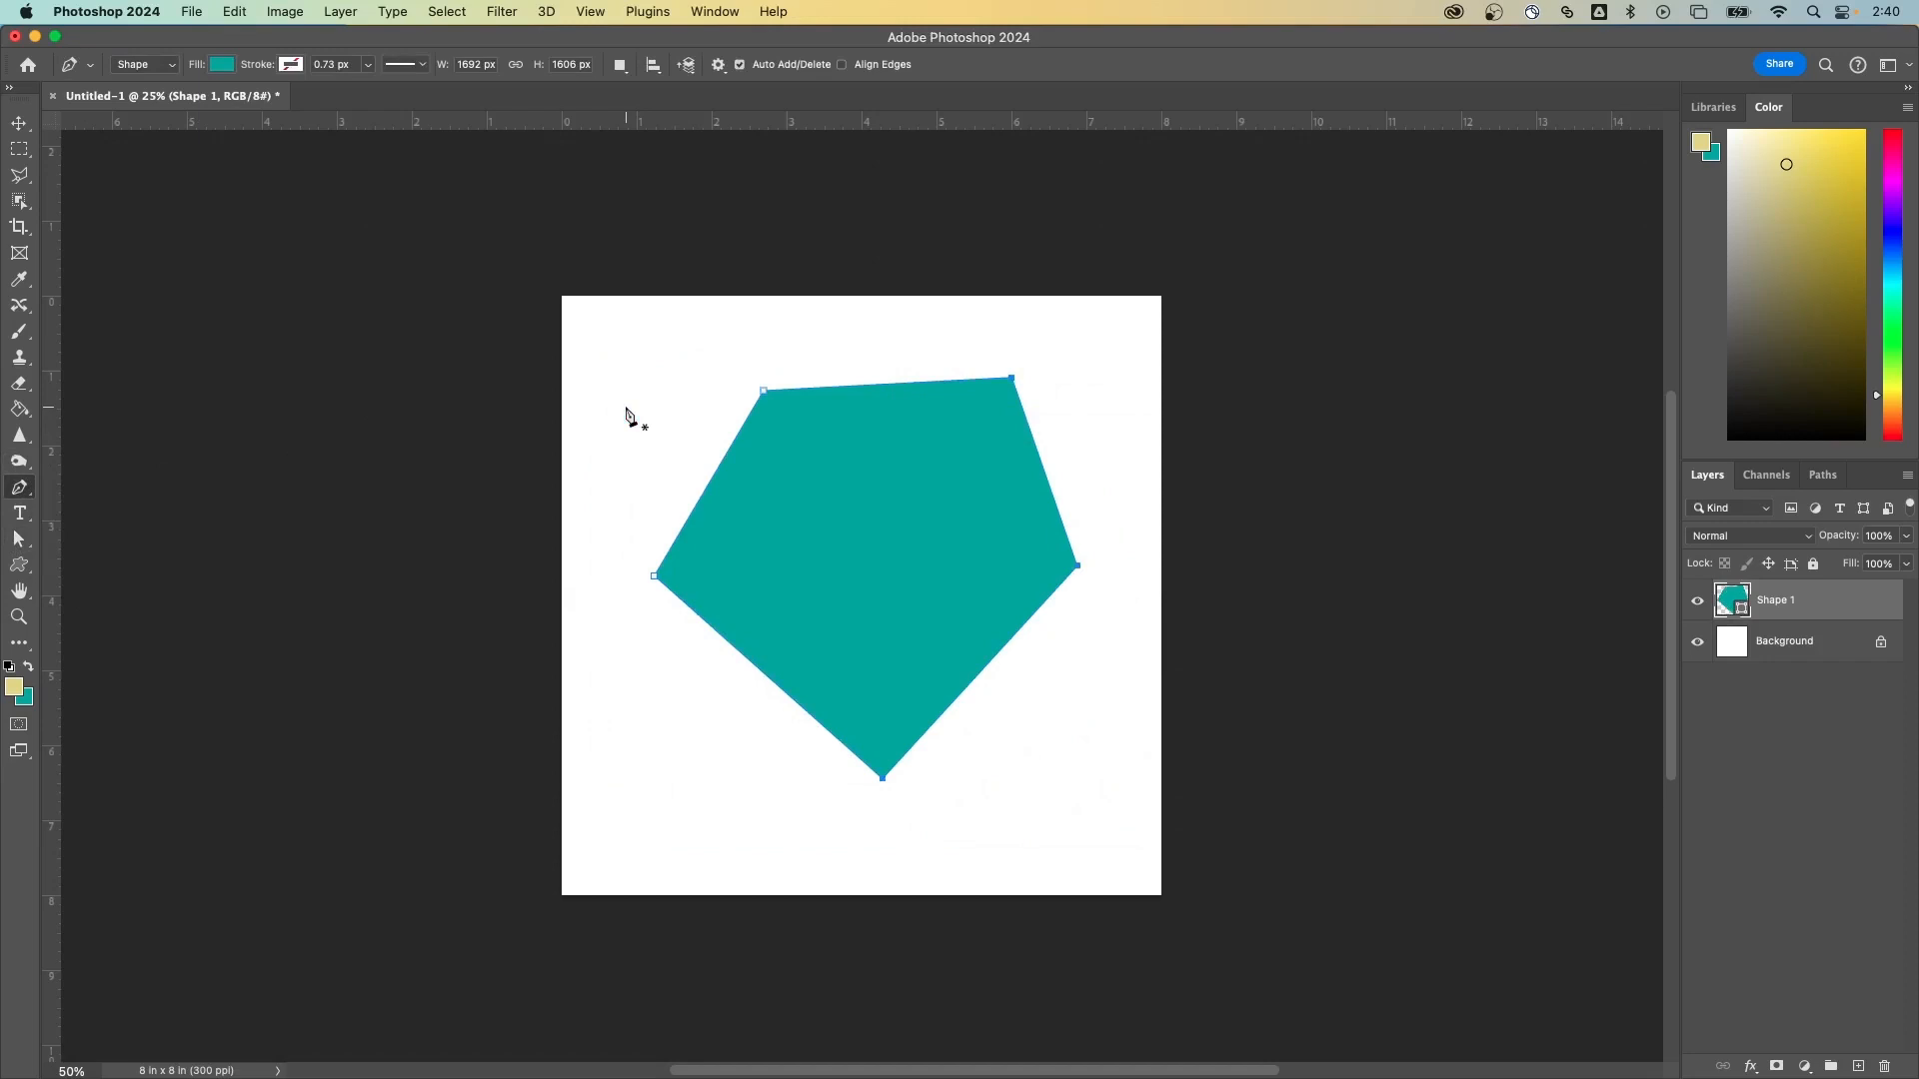
{"action": "key", "text": "super+z"}
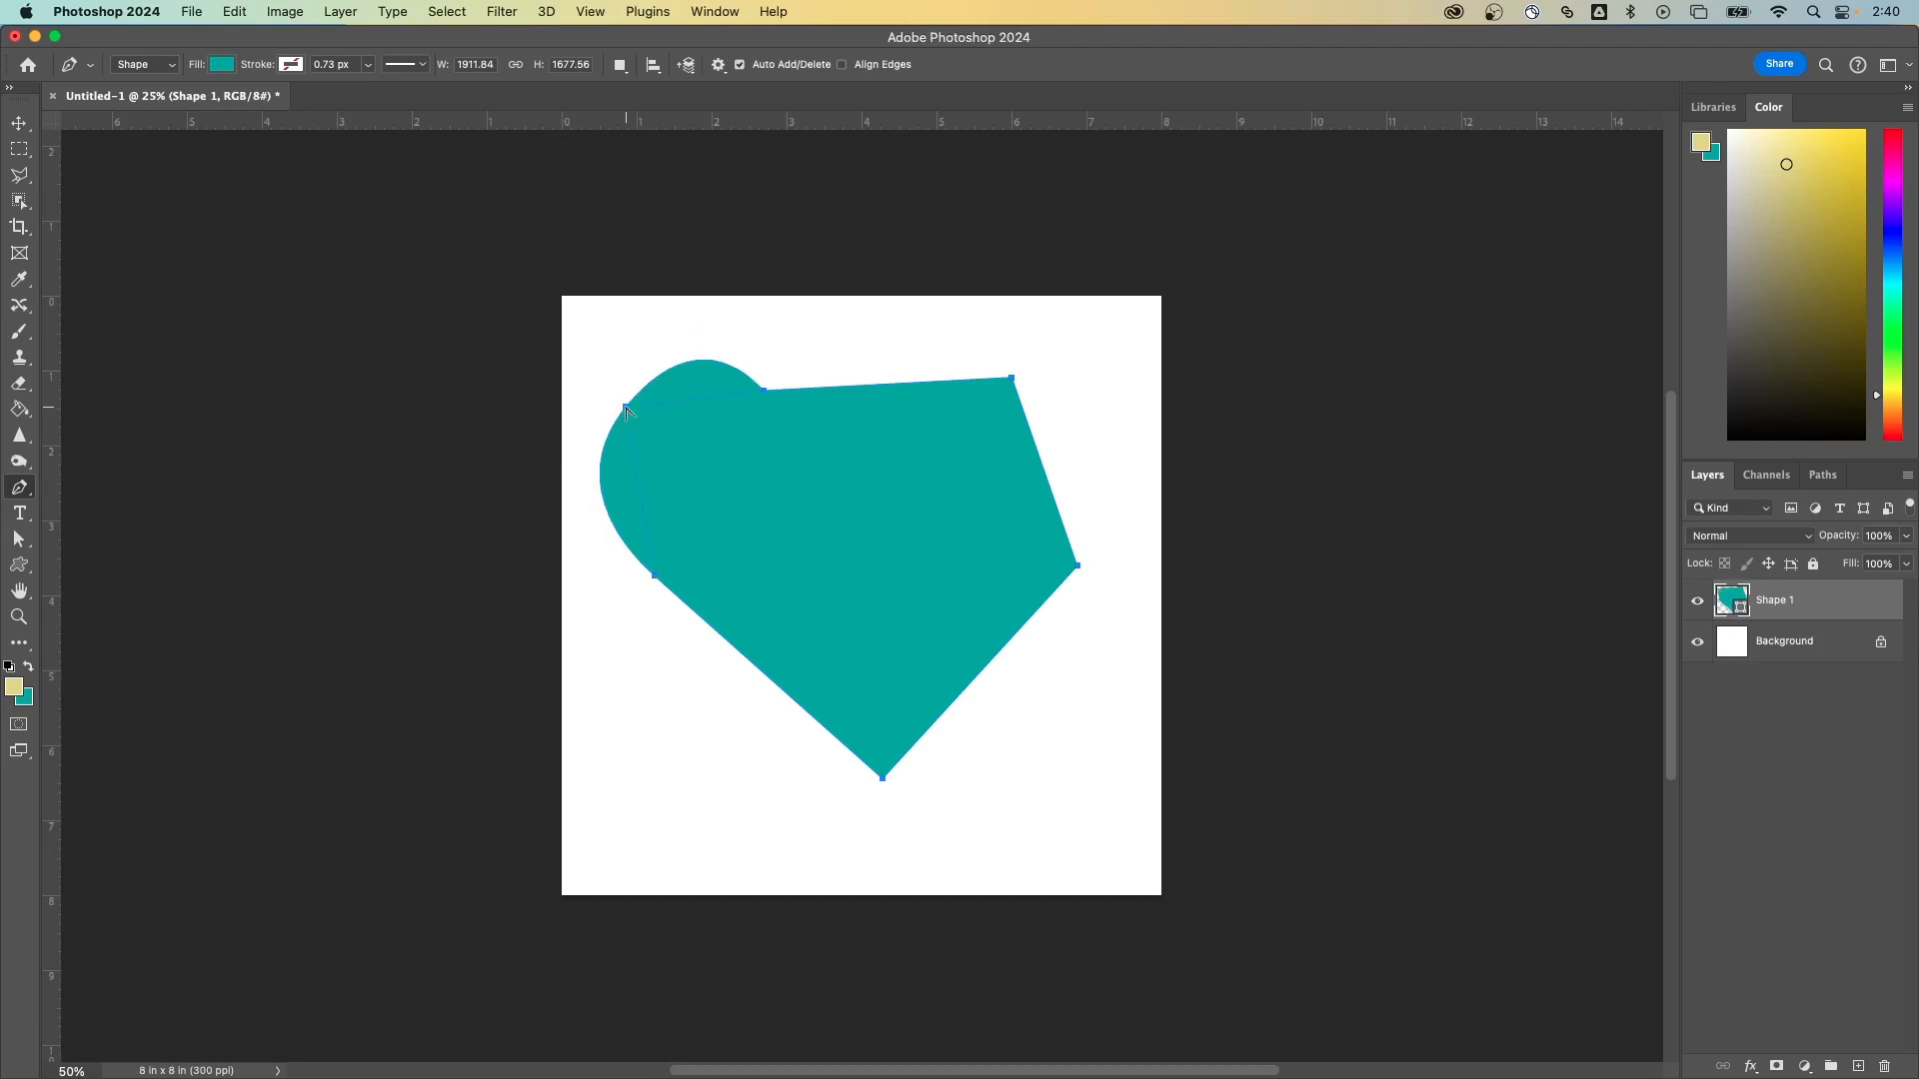
- Convert the left lobe's outer anchor to a corner, and pull curve handles out of the upper-right and upper-left outer anchors
{"action": "left_click", "coordinate": [626, 410], "text": "alt"}
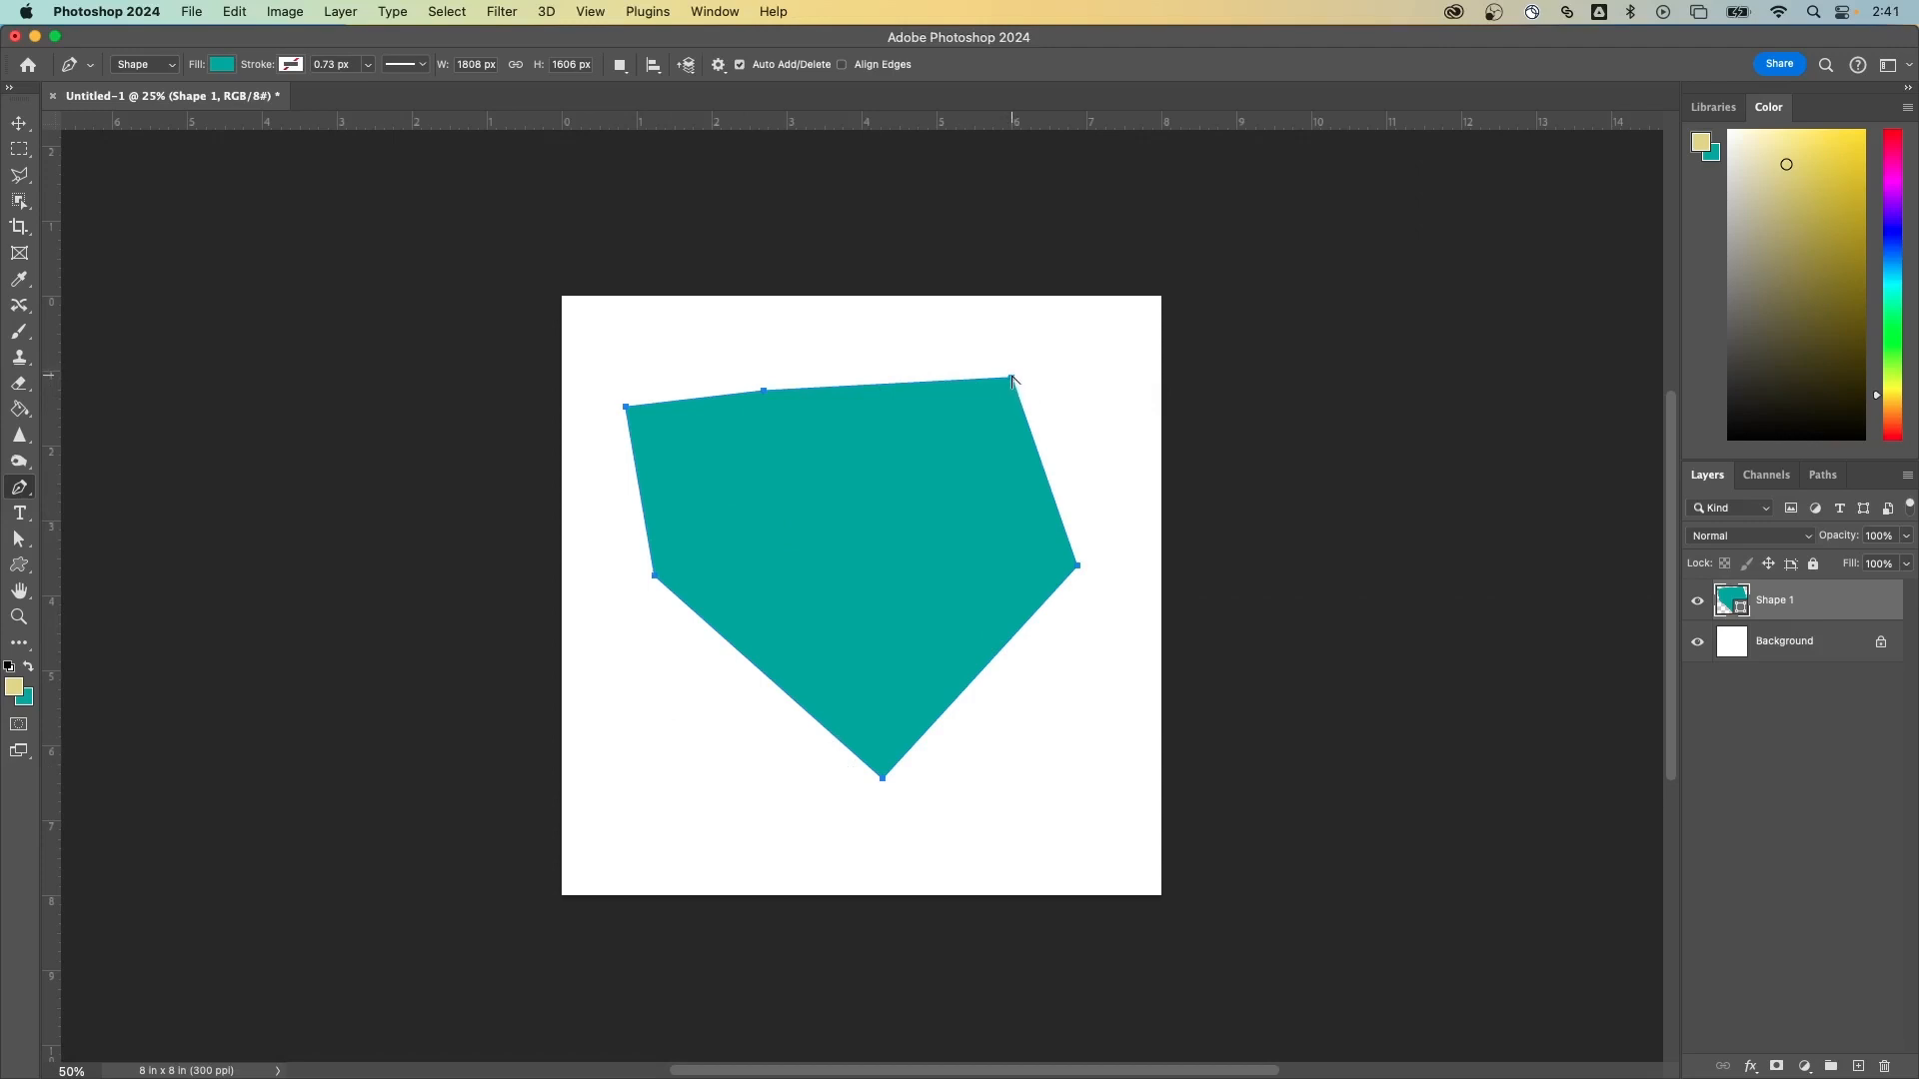
{"action": "left_click_drag", "start_coordinate": [1013, 380], "coordinate": [1116, 466]}
{"action": "left_click_drag", "start_coordinate": [626, 408], "coordinate": [713, 298]}
- Shape the path into a heart by lowering the notch anchor toward the centre and adjusting the outer anchors of both lobes
{"action": "left_click", "coordinate": [19, 538]}
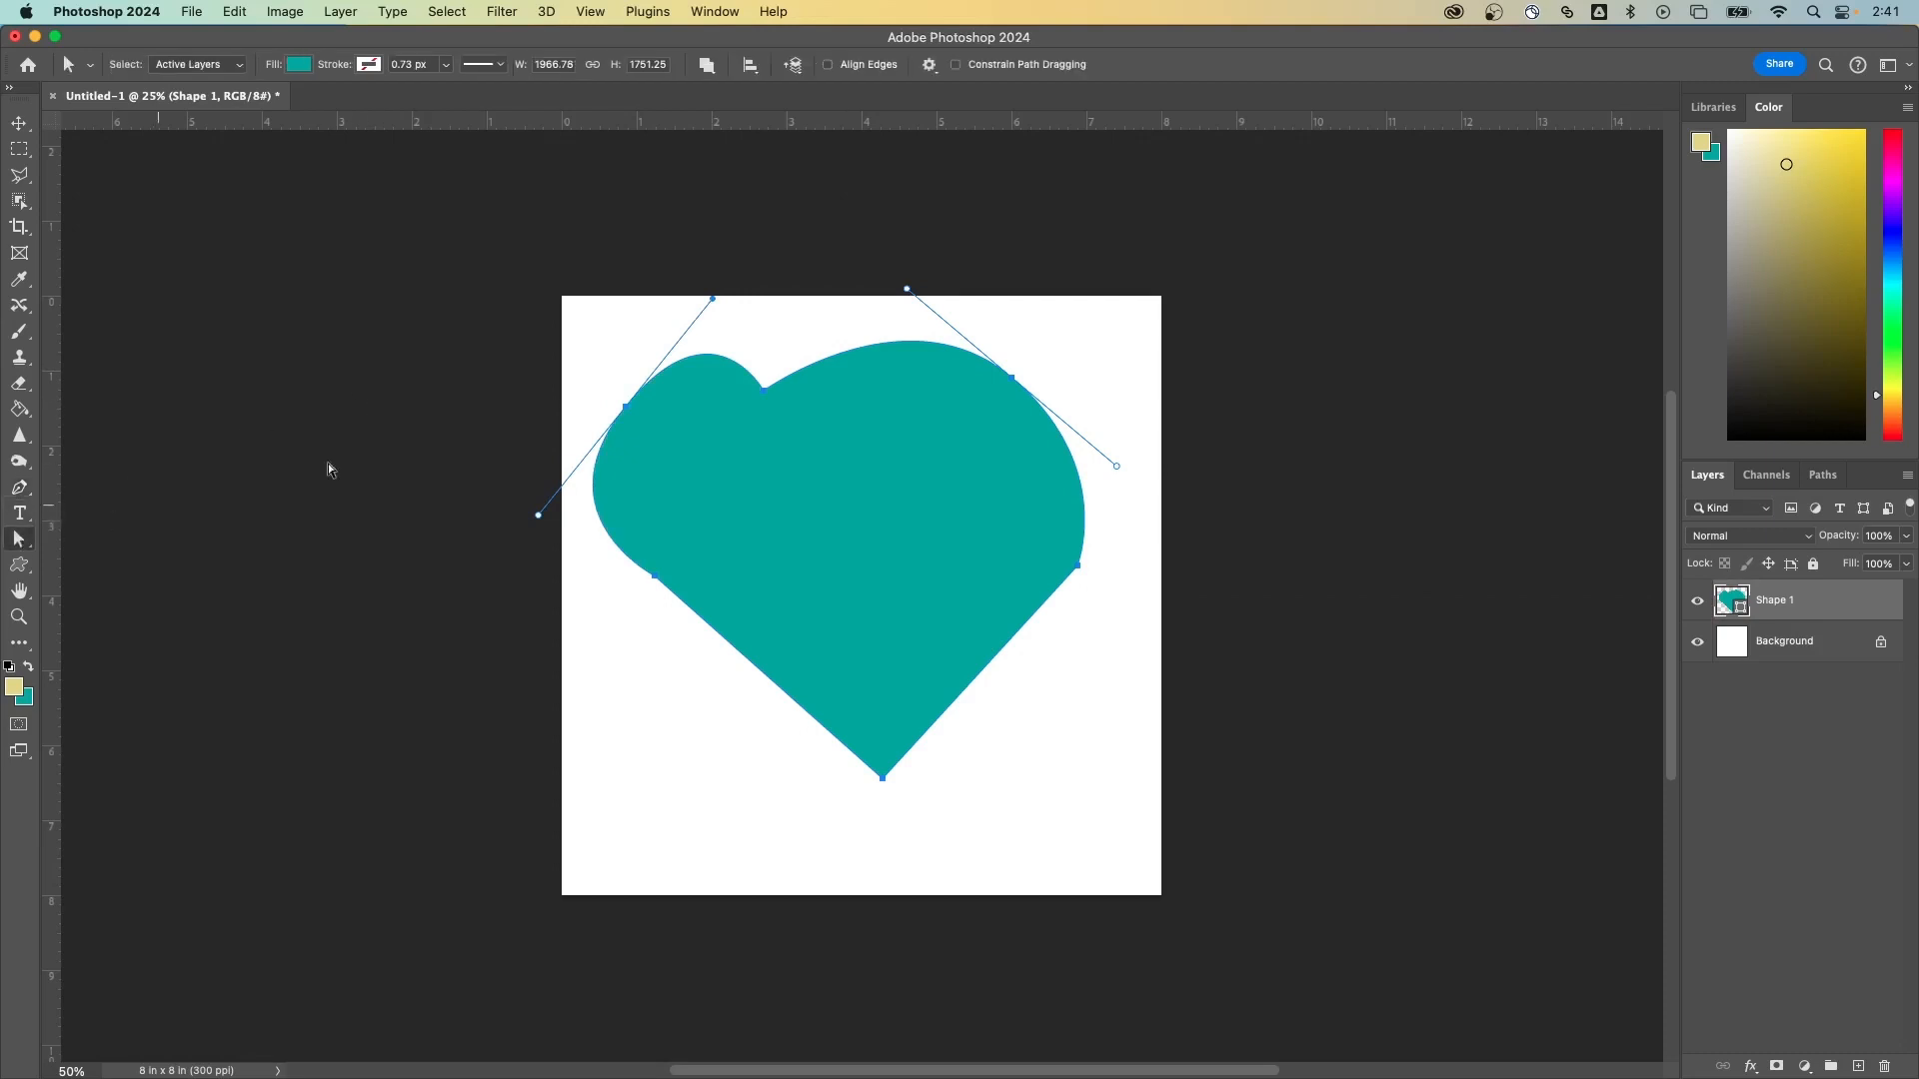
{"action": "left_click_drag", "start_coordinate": [764, 391], "coordinate": [858, 428]}
{"action": "left_click_drag", "start_coordinate": [1018, 382], "coordinate": [1071, 378]}
{"action": "left_click_drag", "start_coordinate": [626, 405], "coordinate": [635, 390]}
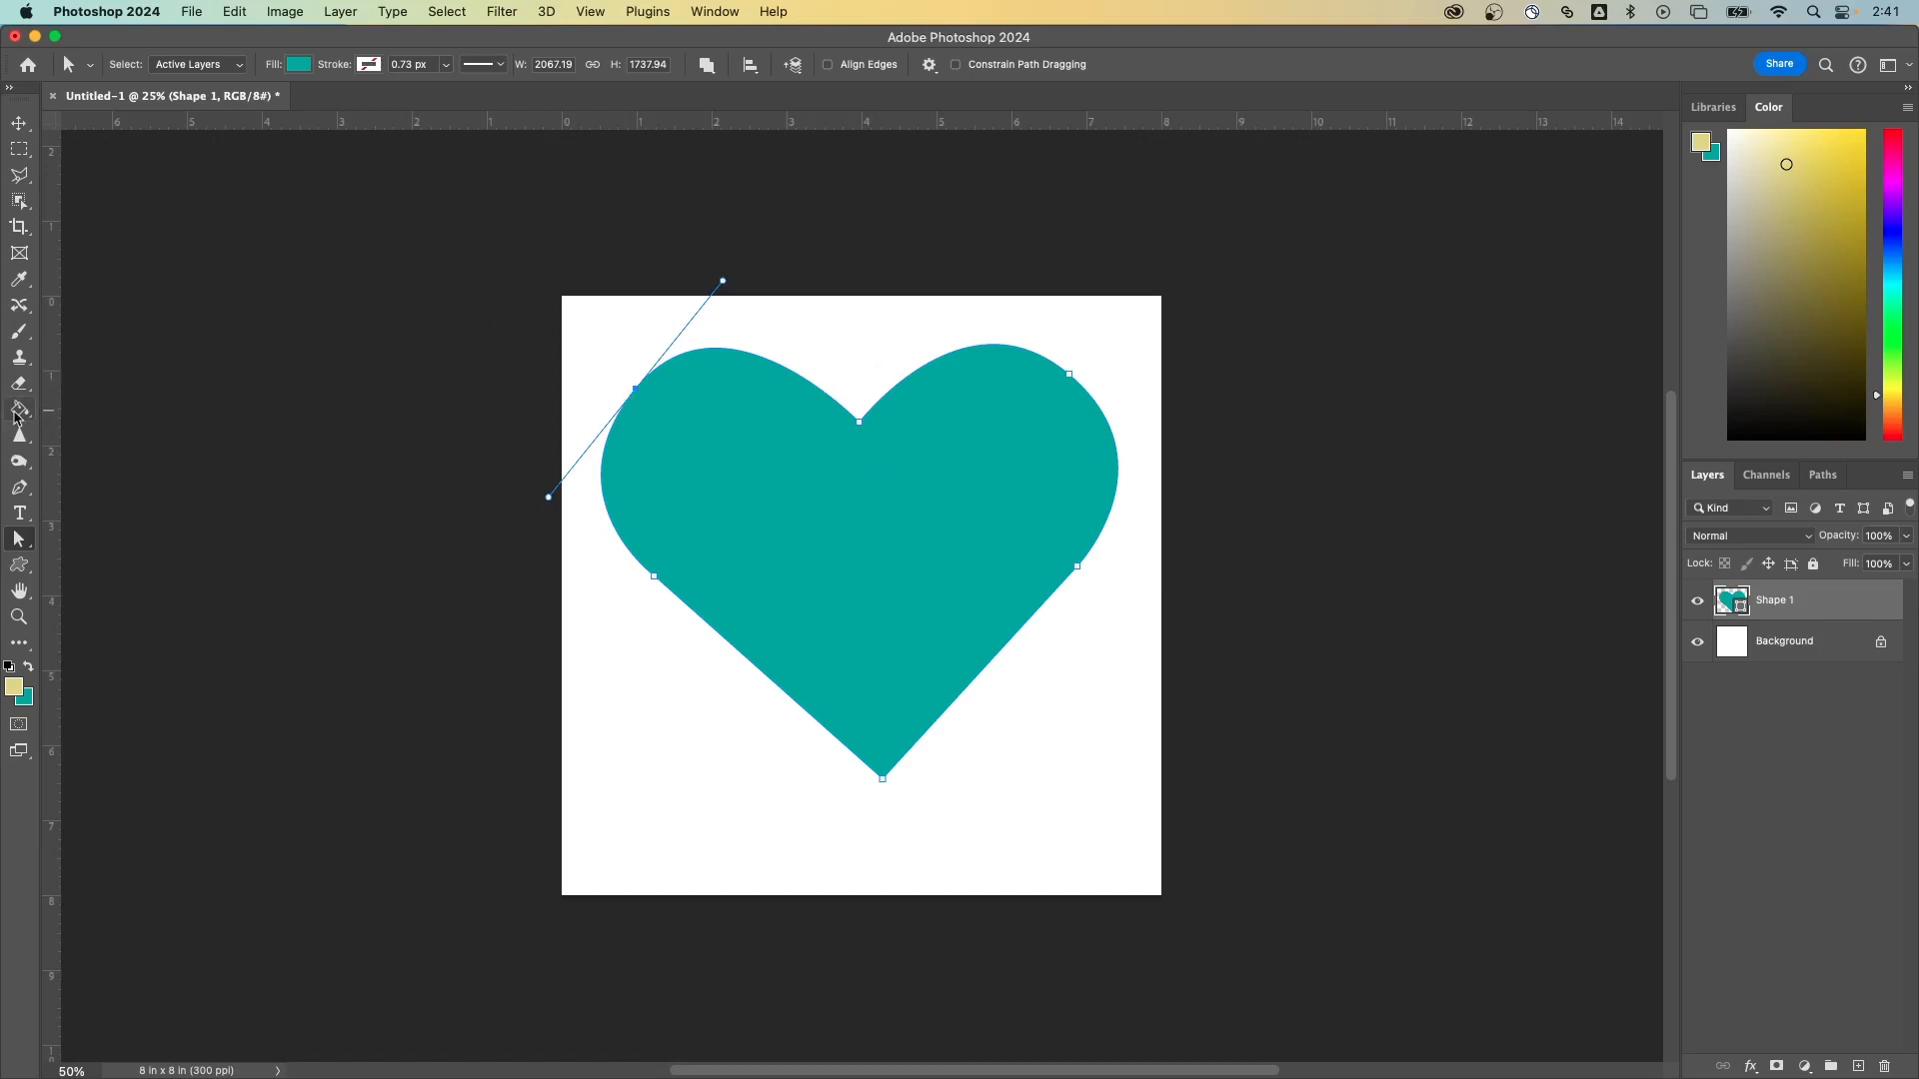
{"action": "left_click", "coordinate": [18, 409]}
{"action": "left_click", "coordinate": [741, 490]}
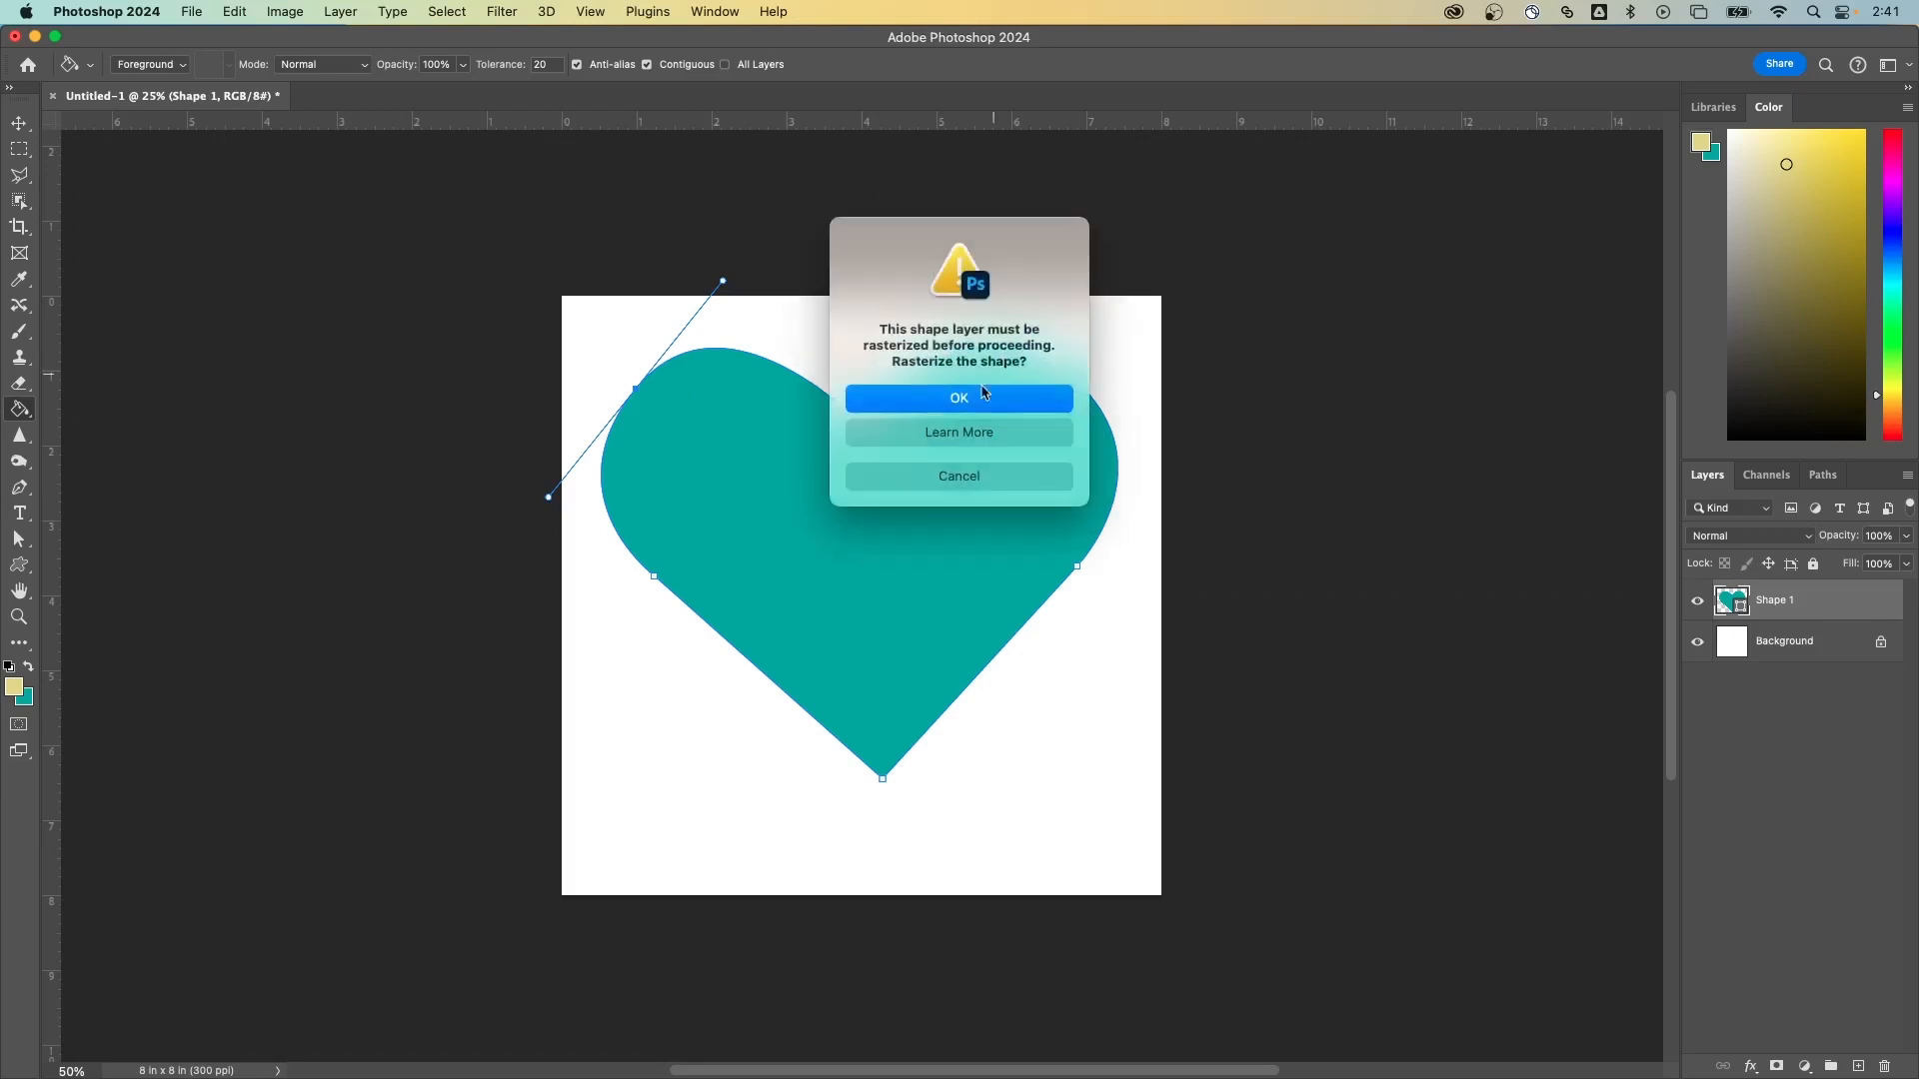
{"action": "left_click", "coordinate": [967, 477]}
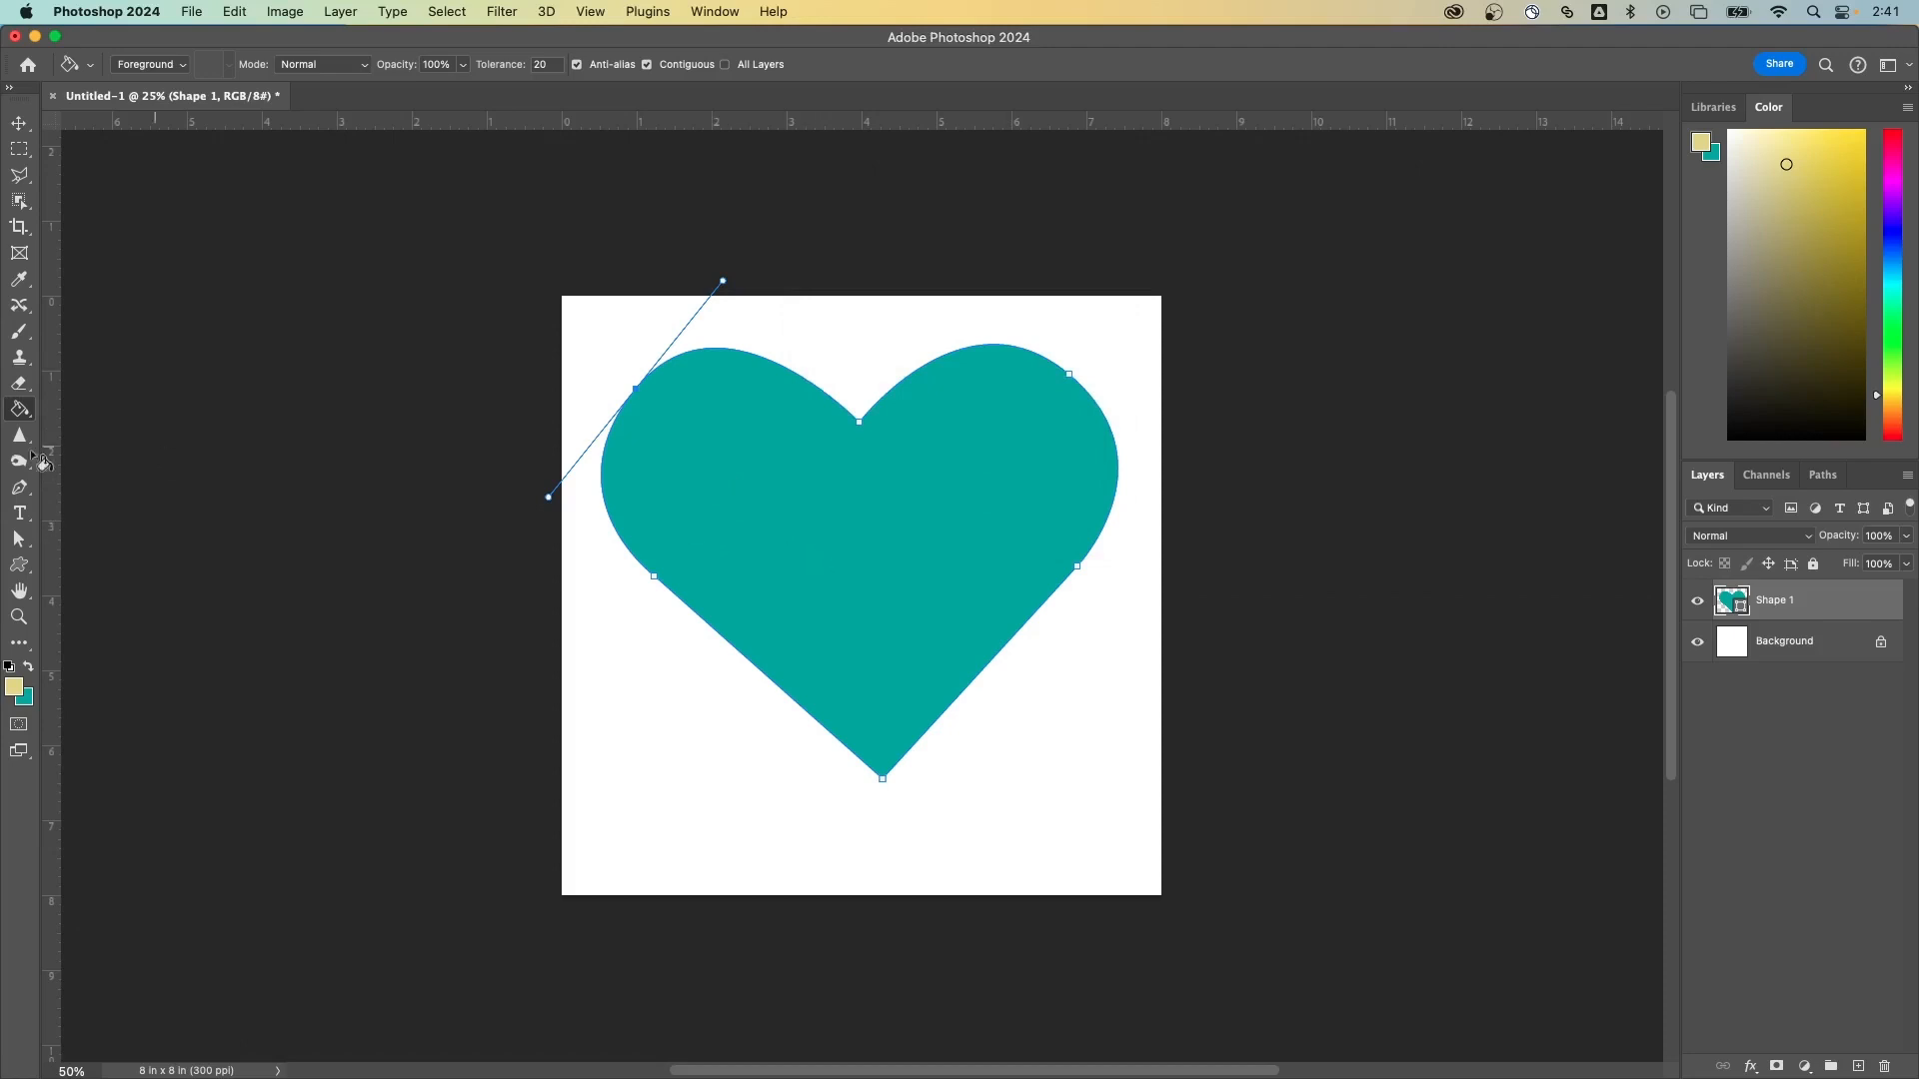
- Set the heart's fill to a custom pinkish-red color using the shape's fill options
{"action": "left_click", "coordinate": [19, 488]}
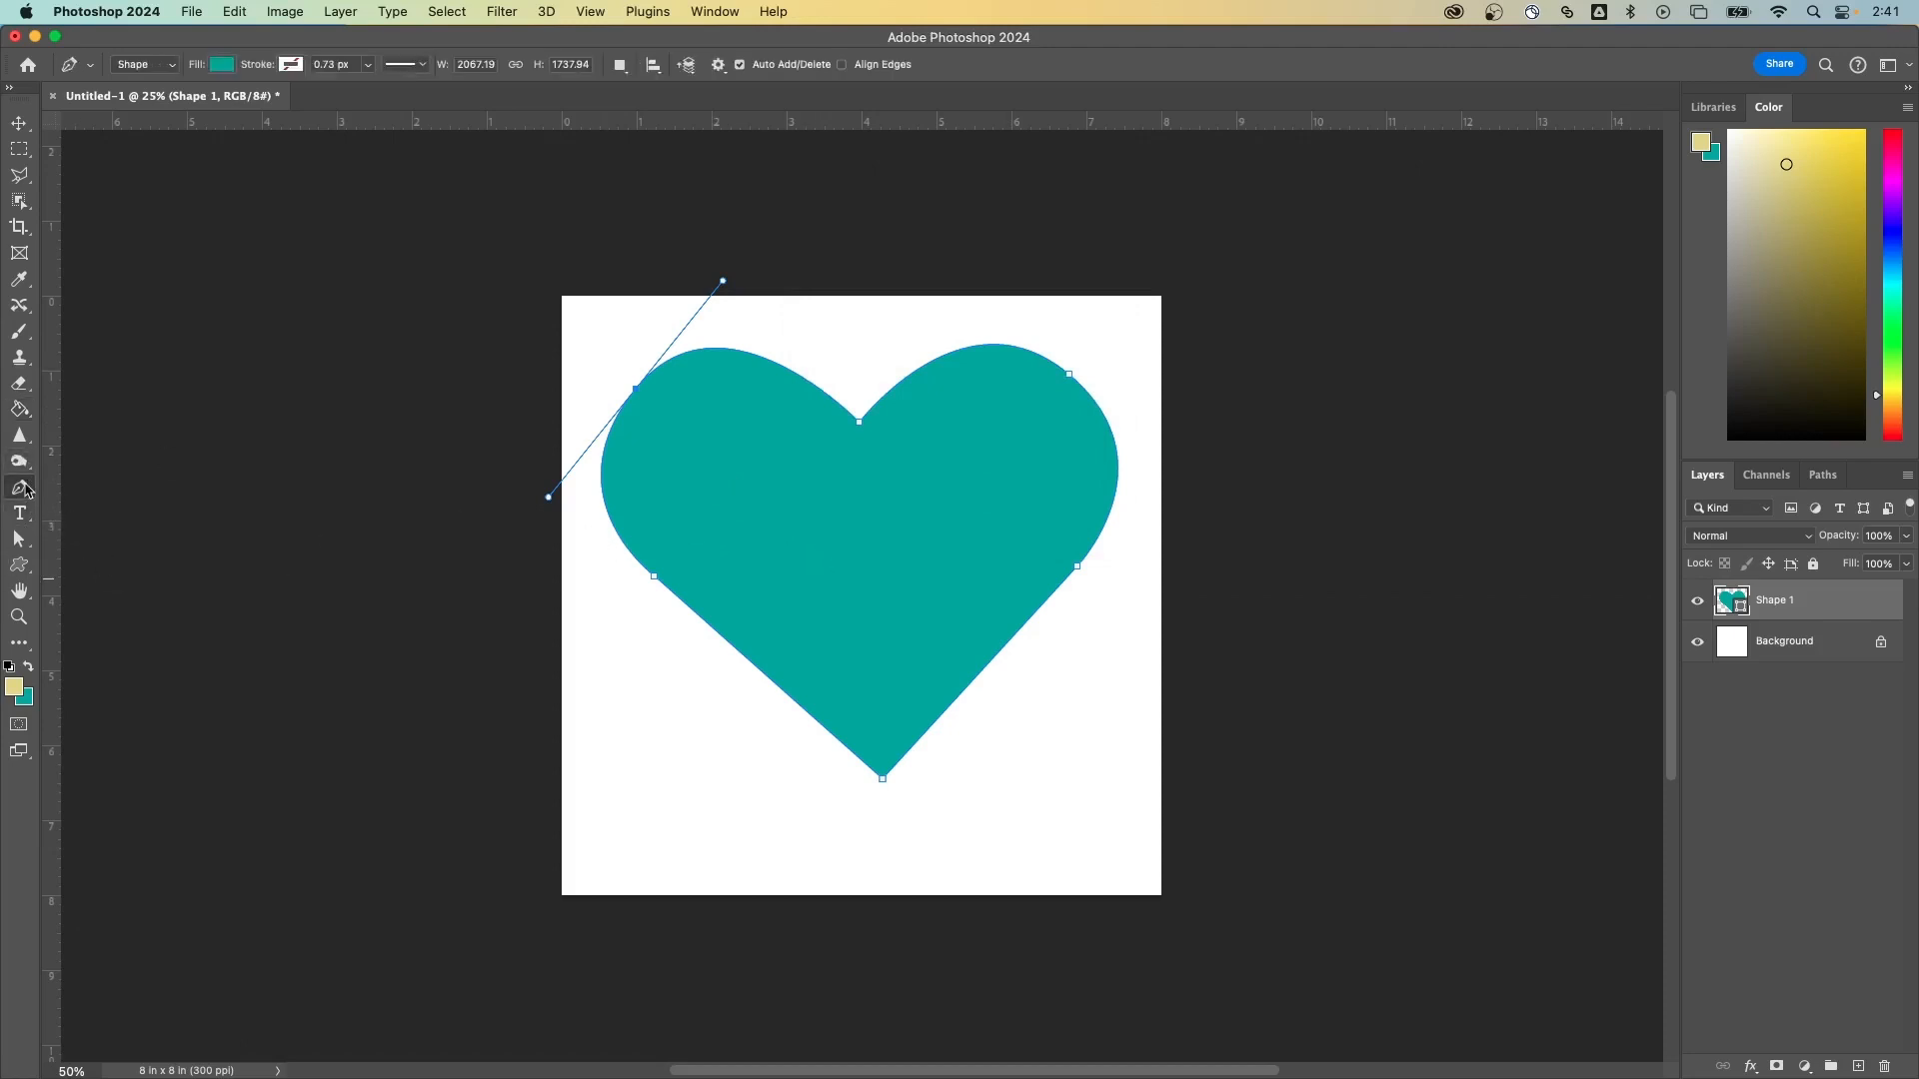
{"action": "left_click", "coordinate": [19, 538]}
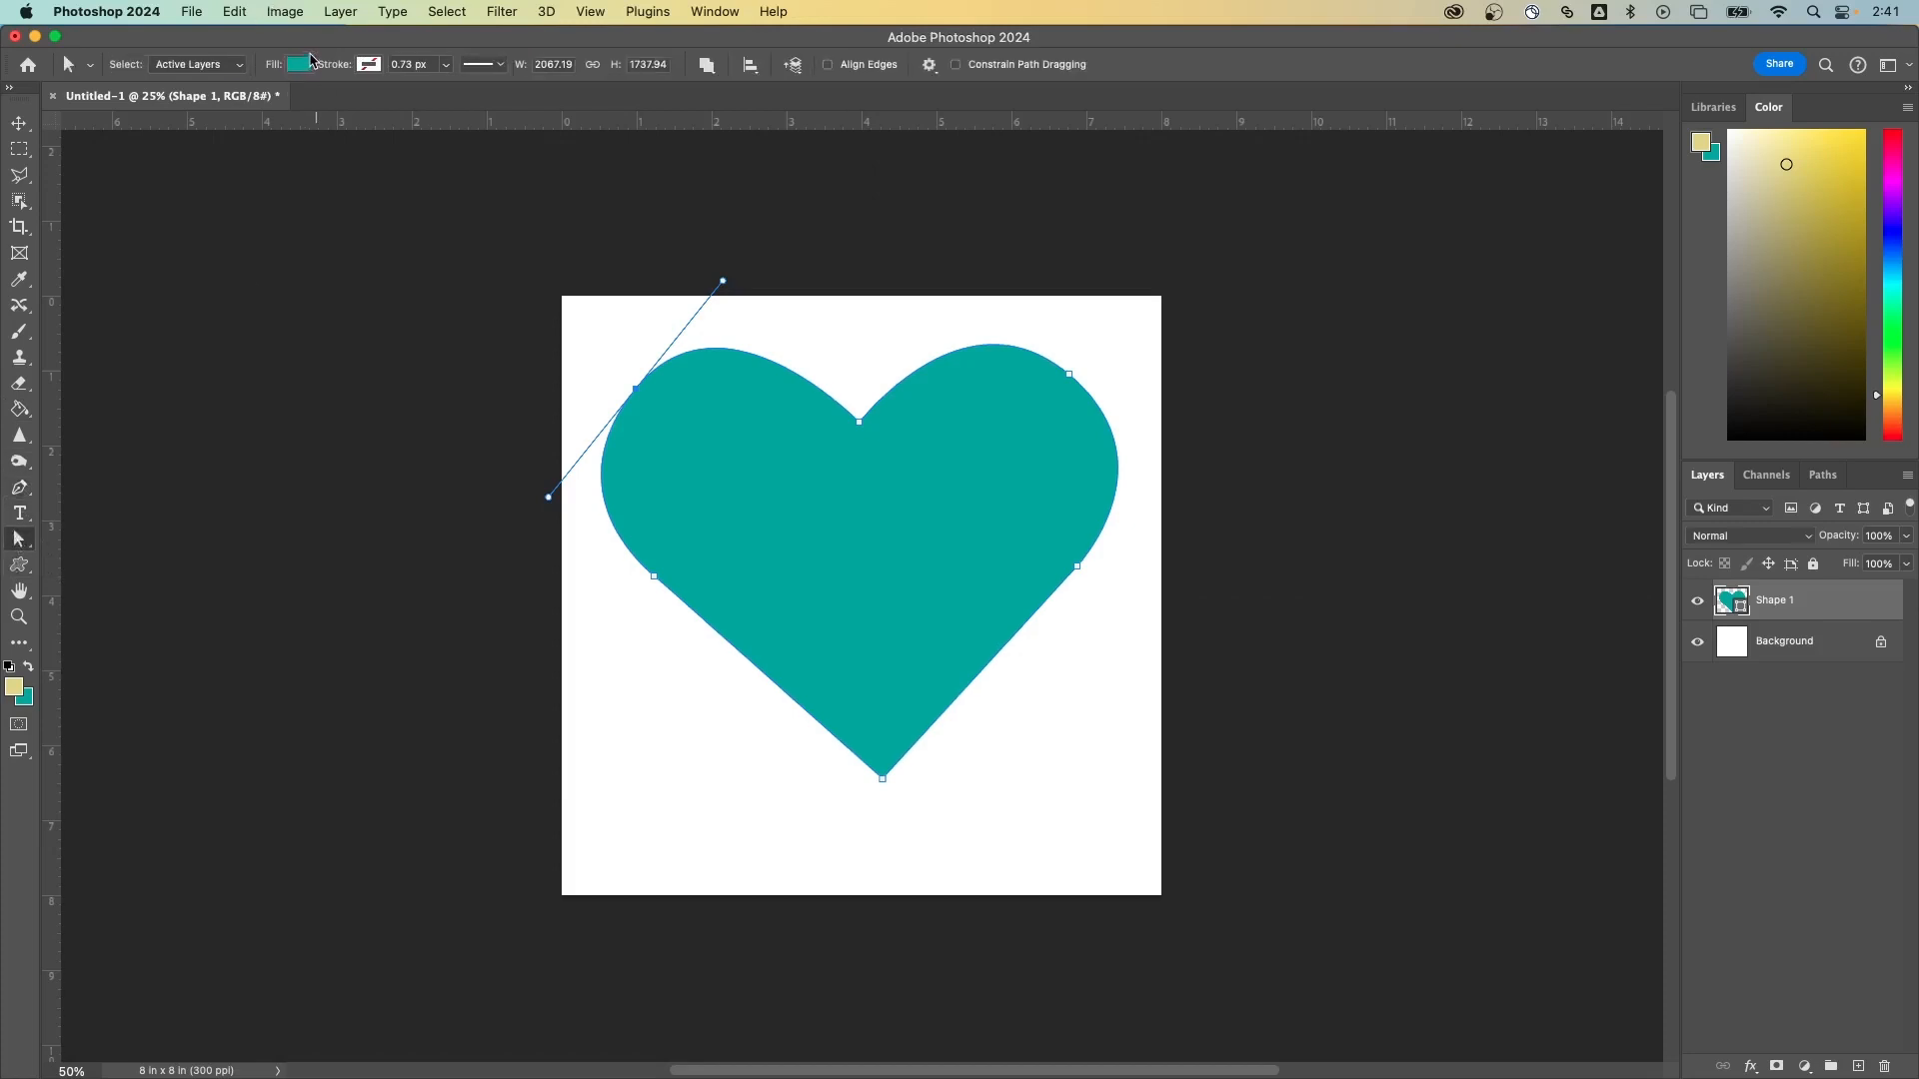
{"action": "left_click", "coordinate": [298, 65]}
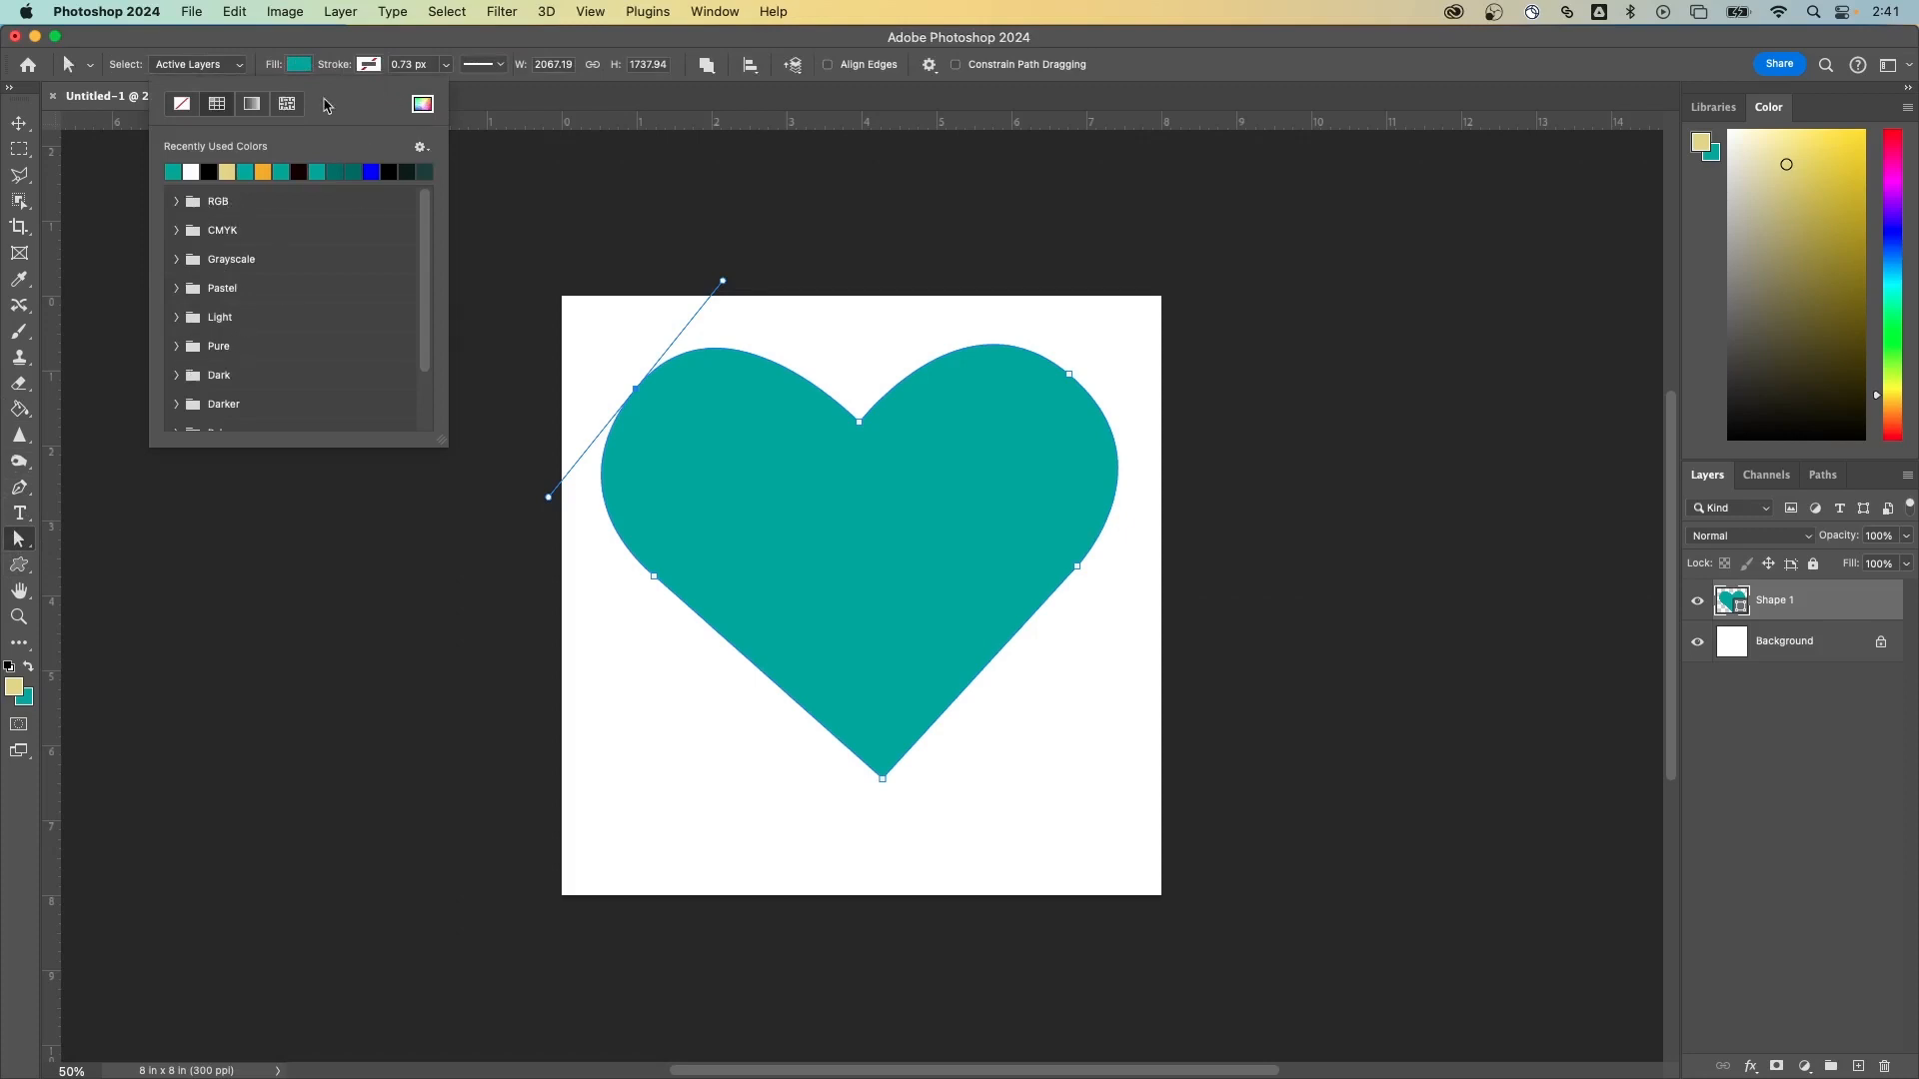
{"action": "left_click", "coordinate": [182, 104]}
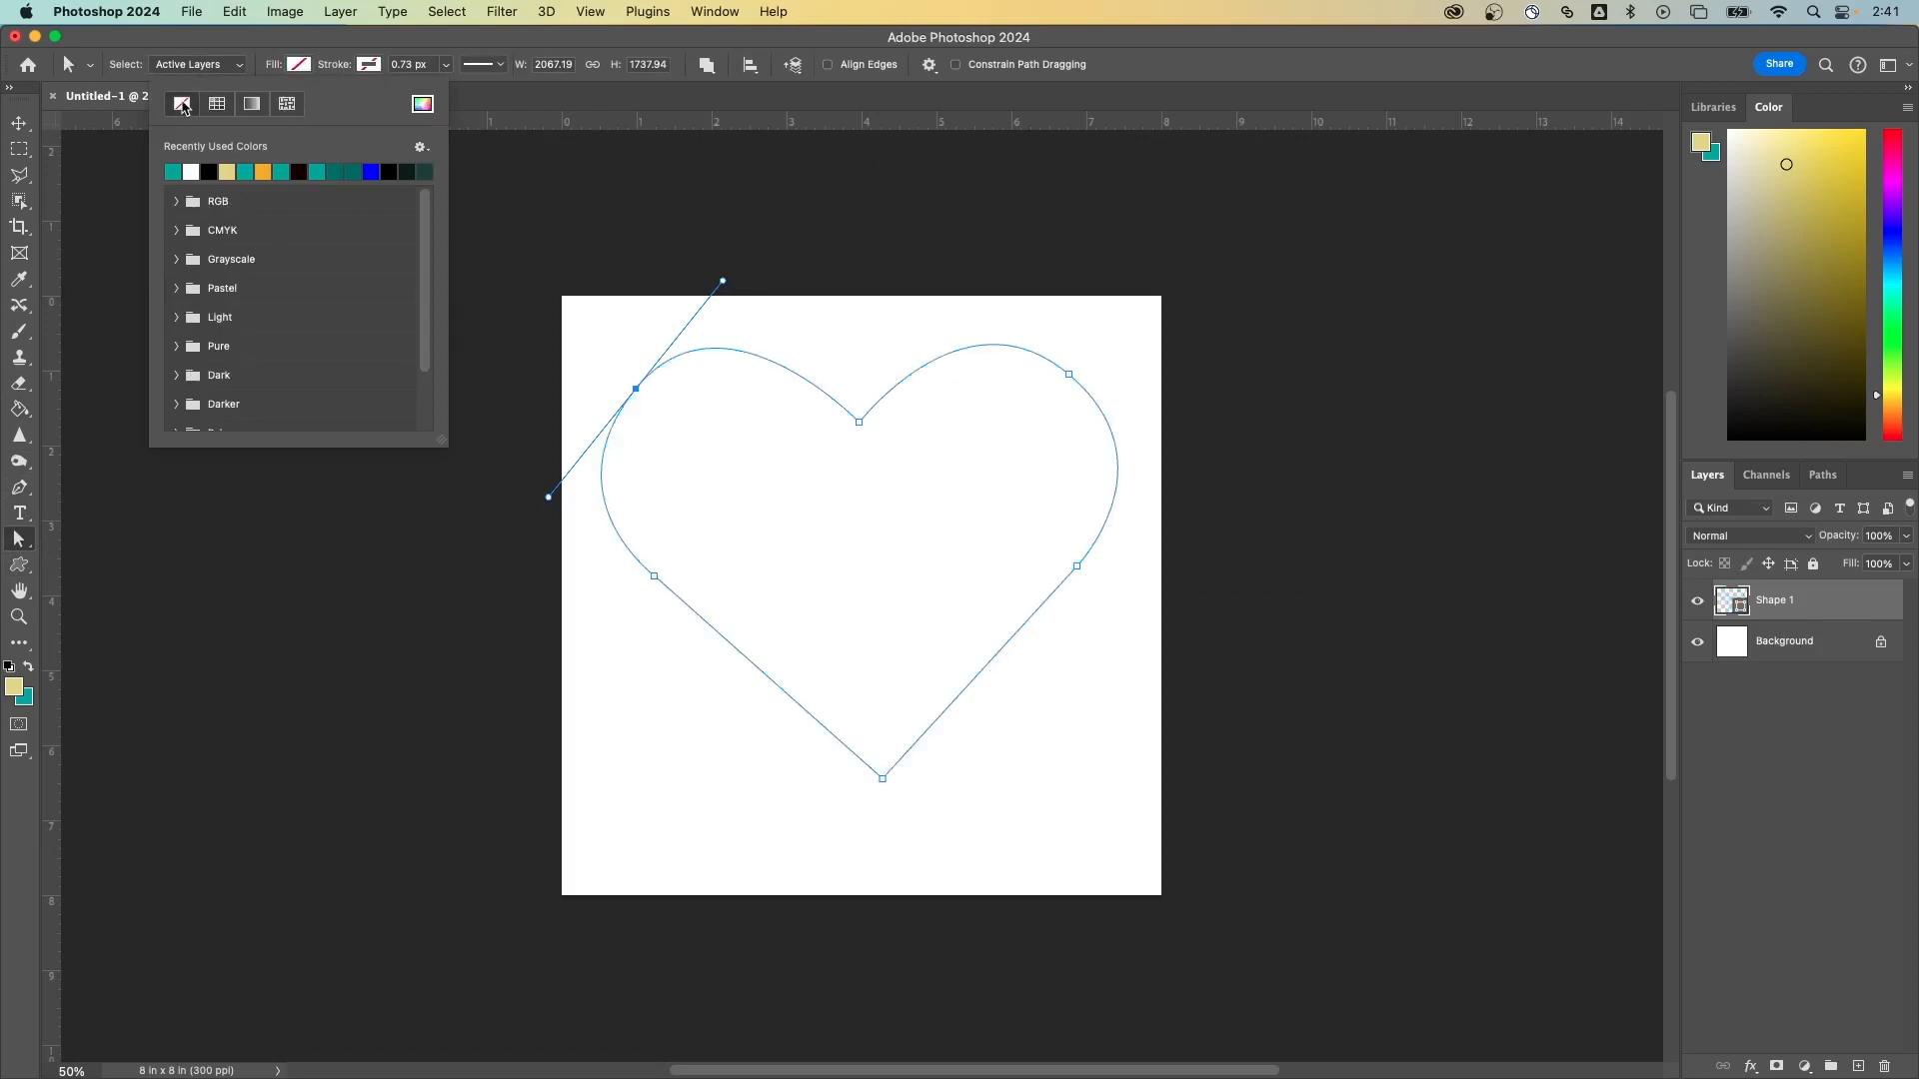
{"action": "left_click", "coordinate": [423, 104]}
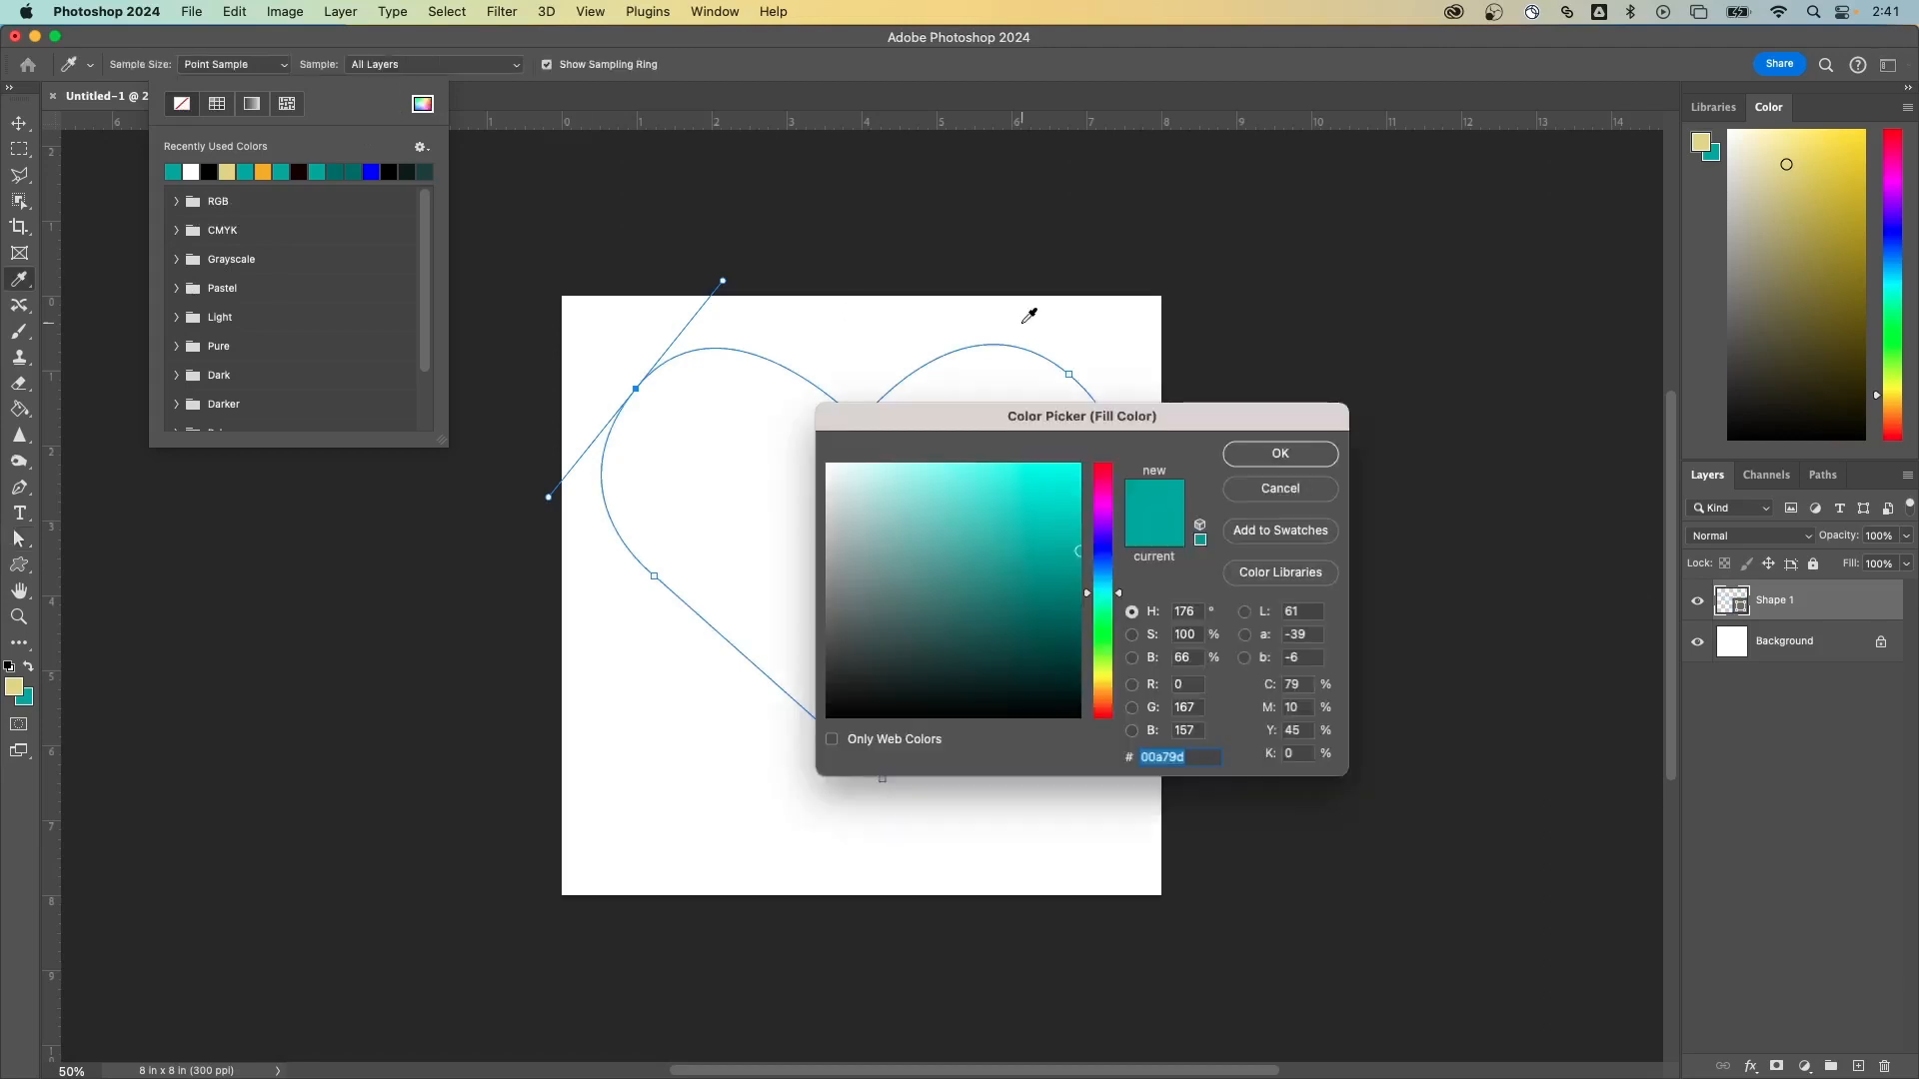
{"action": "left_click_drag", "start_coordinate": [1103, 545], "coordinate": [1105, 477]}
{"action": "left_click", "coordinate": [1016, 490]}
{"action": "left_click", "coordinate": [1283, 457]}
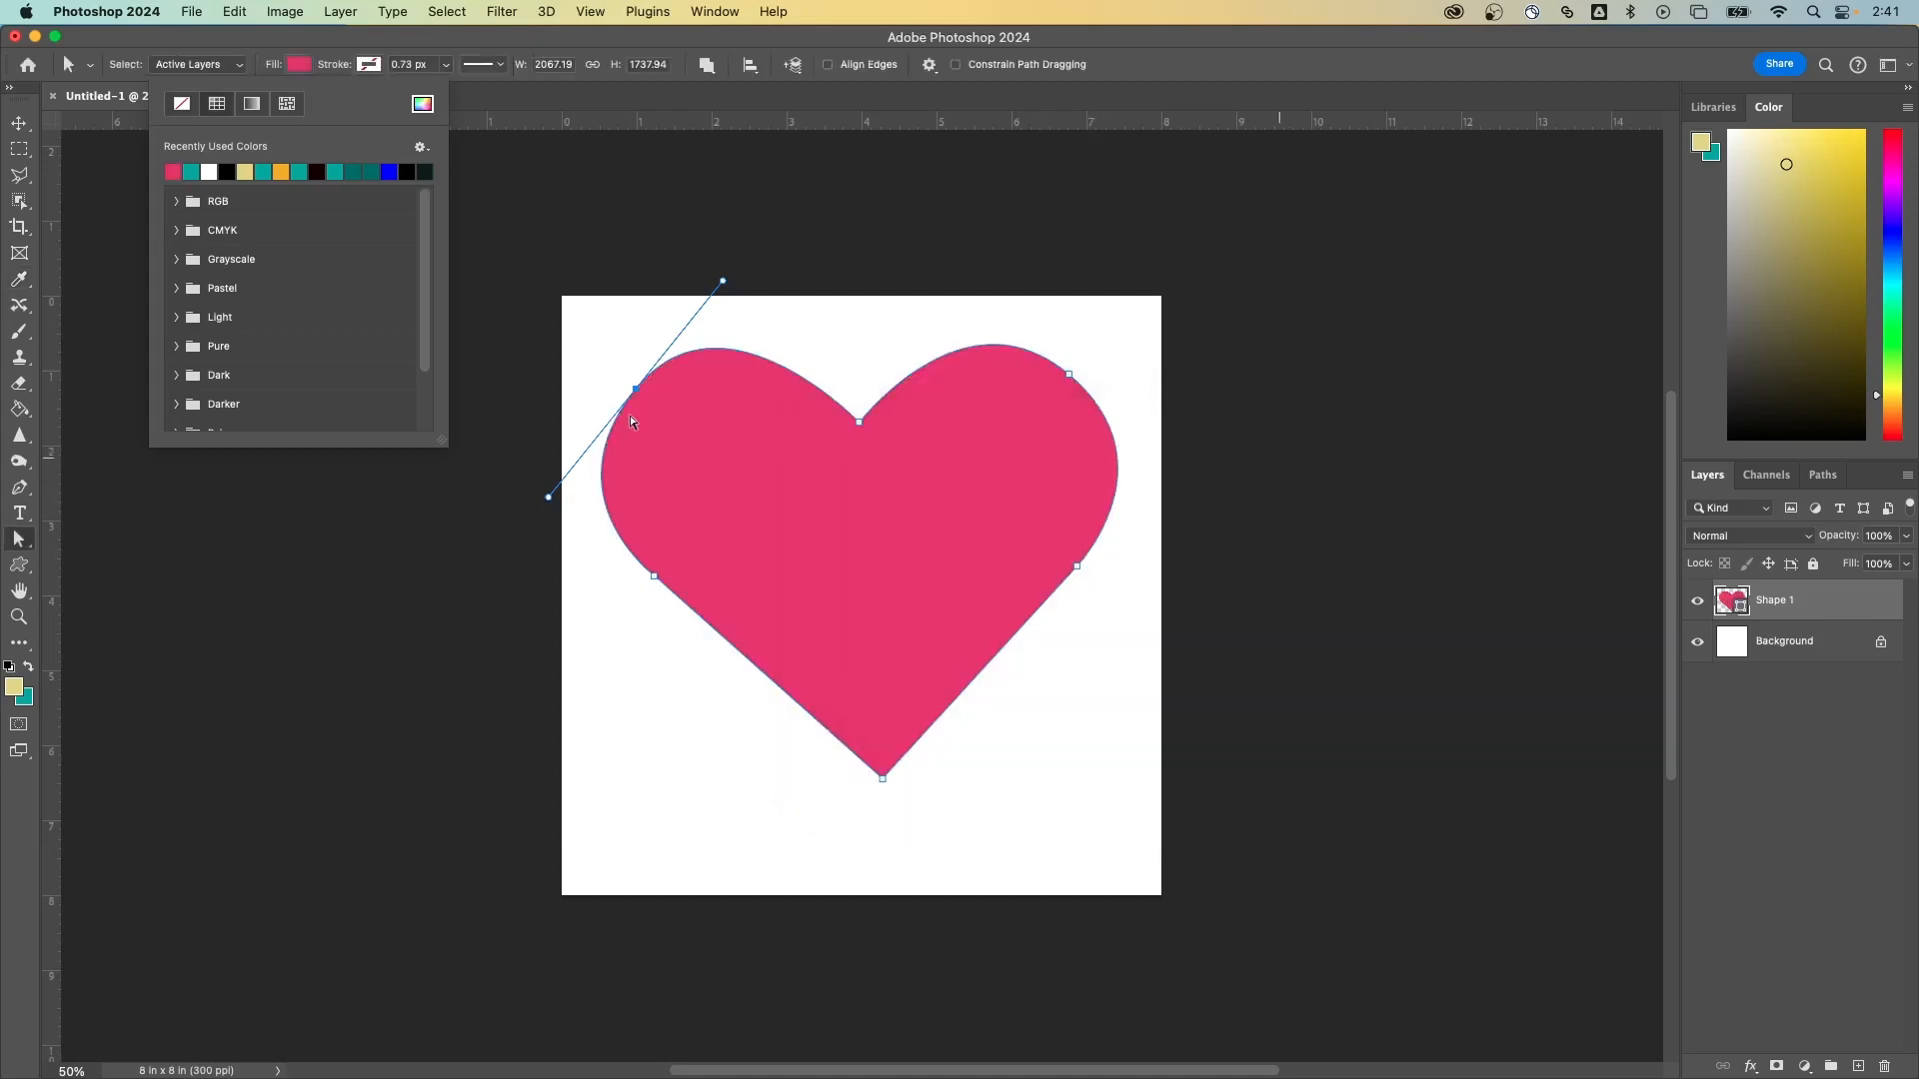
- Give the heart a black (000000) stroke about 56.53 px wide, and switch to the Move tool
{"action": "left_click", "coordinate": [372, 66]}
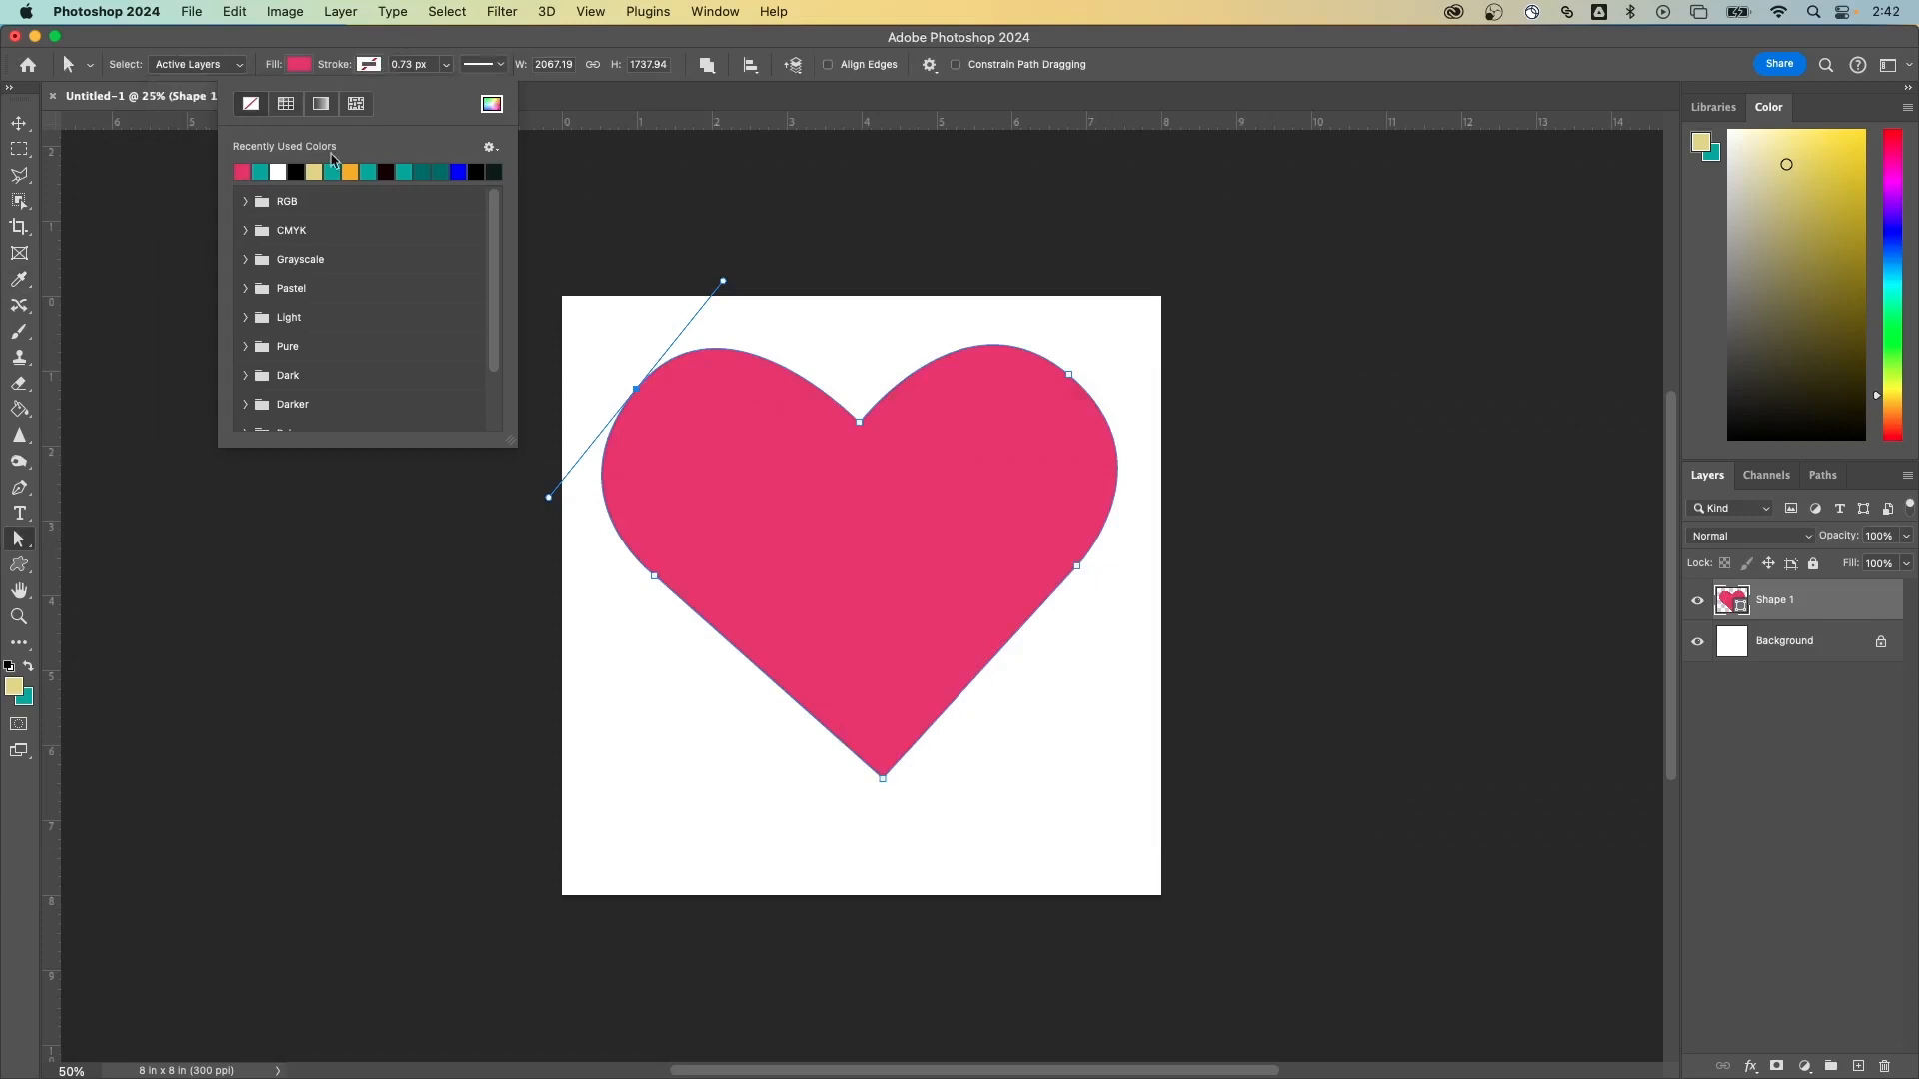
{"action": "left_click", "coordinate": [296, 171]}
{"action": "left_click", "coordinate": [489, 104]}
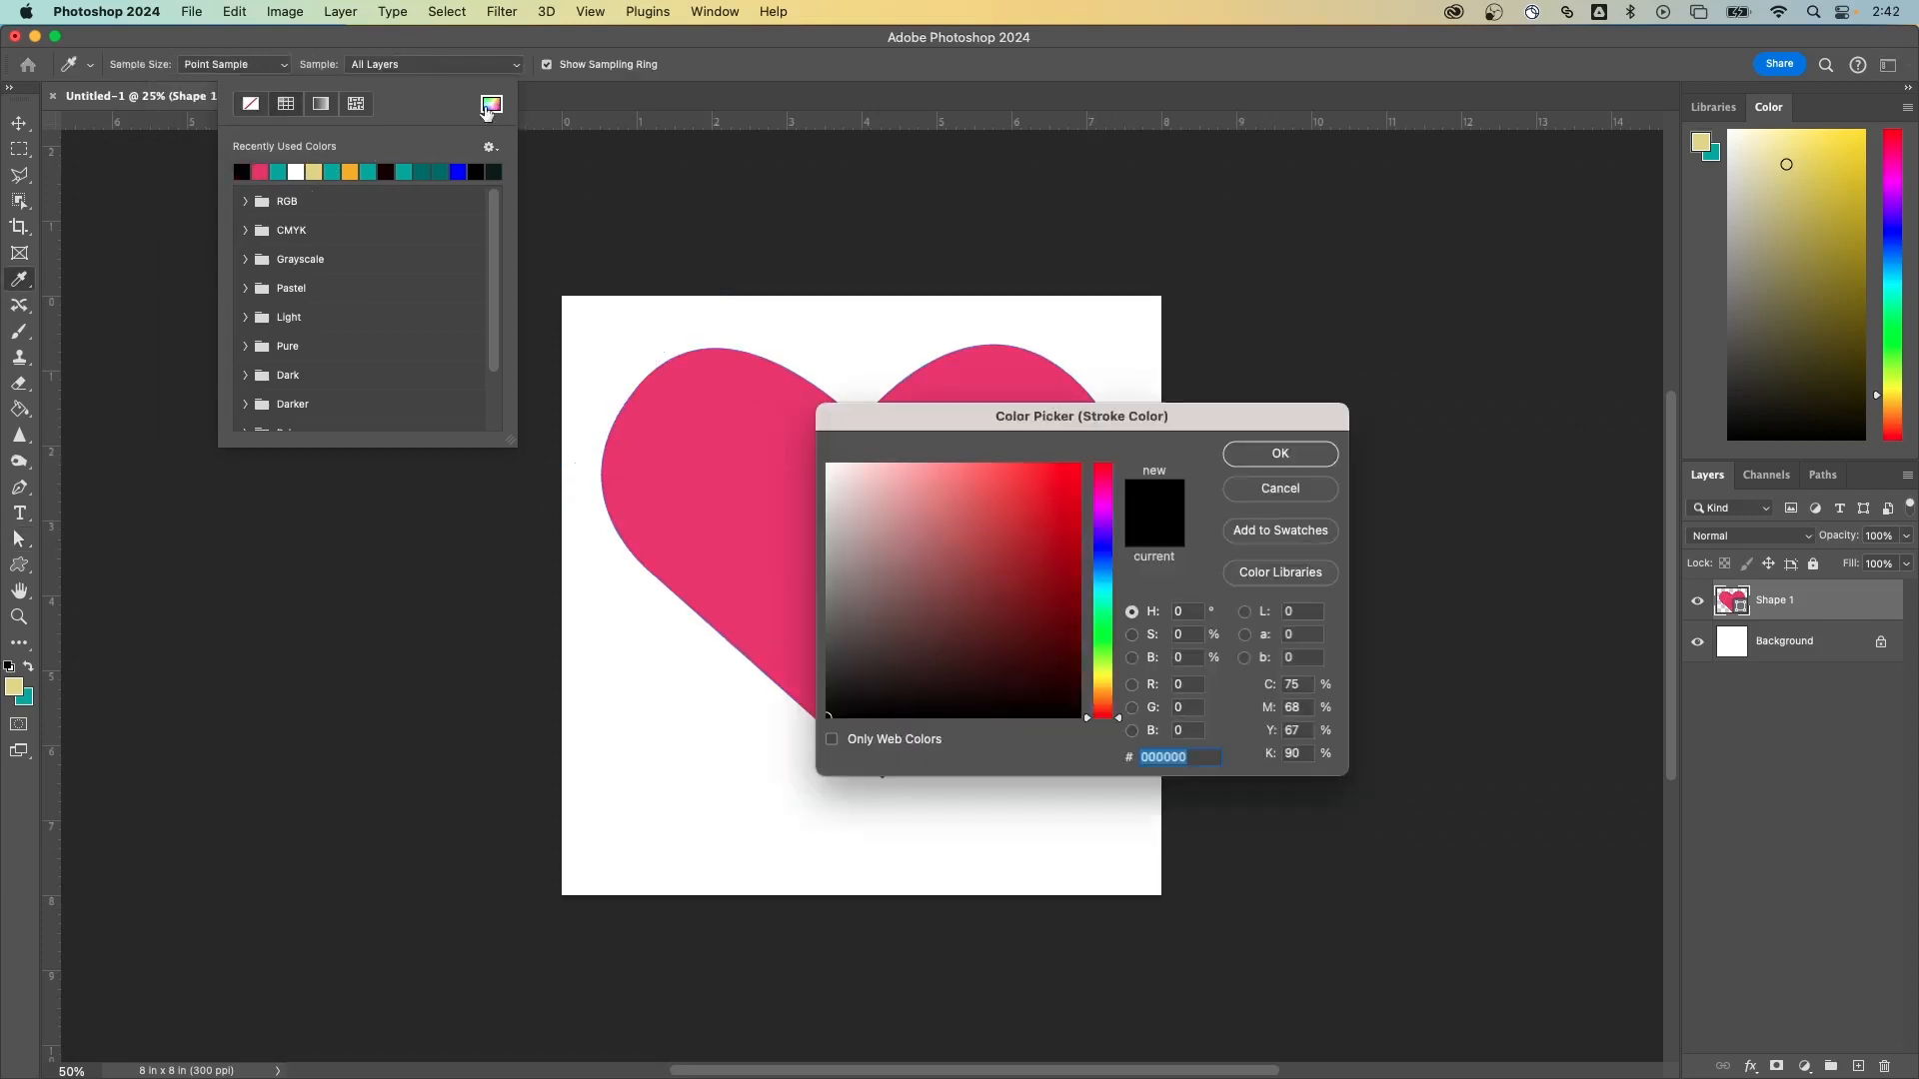
{"action": "left_click", "coordinate": [1302, 459]}
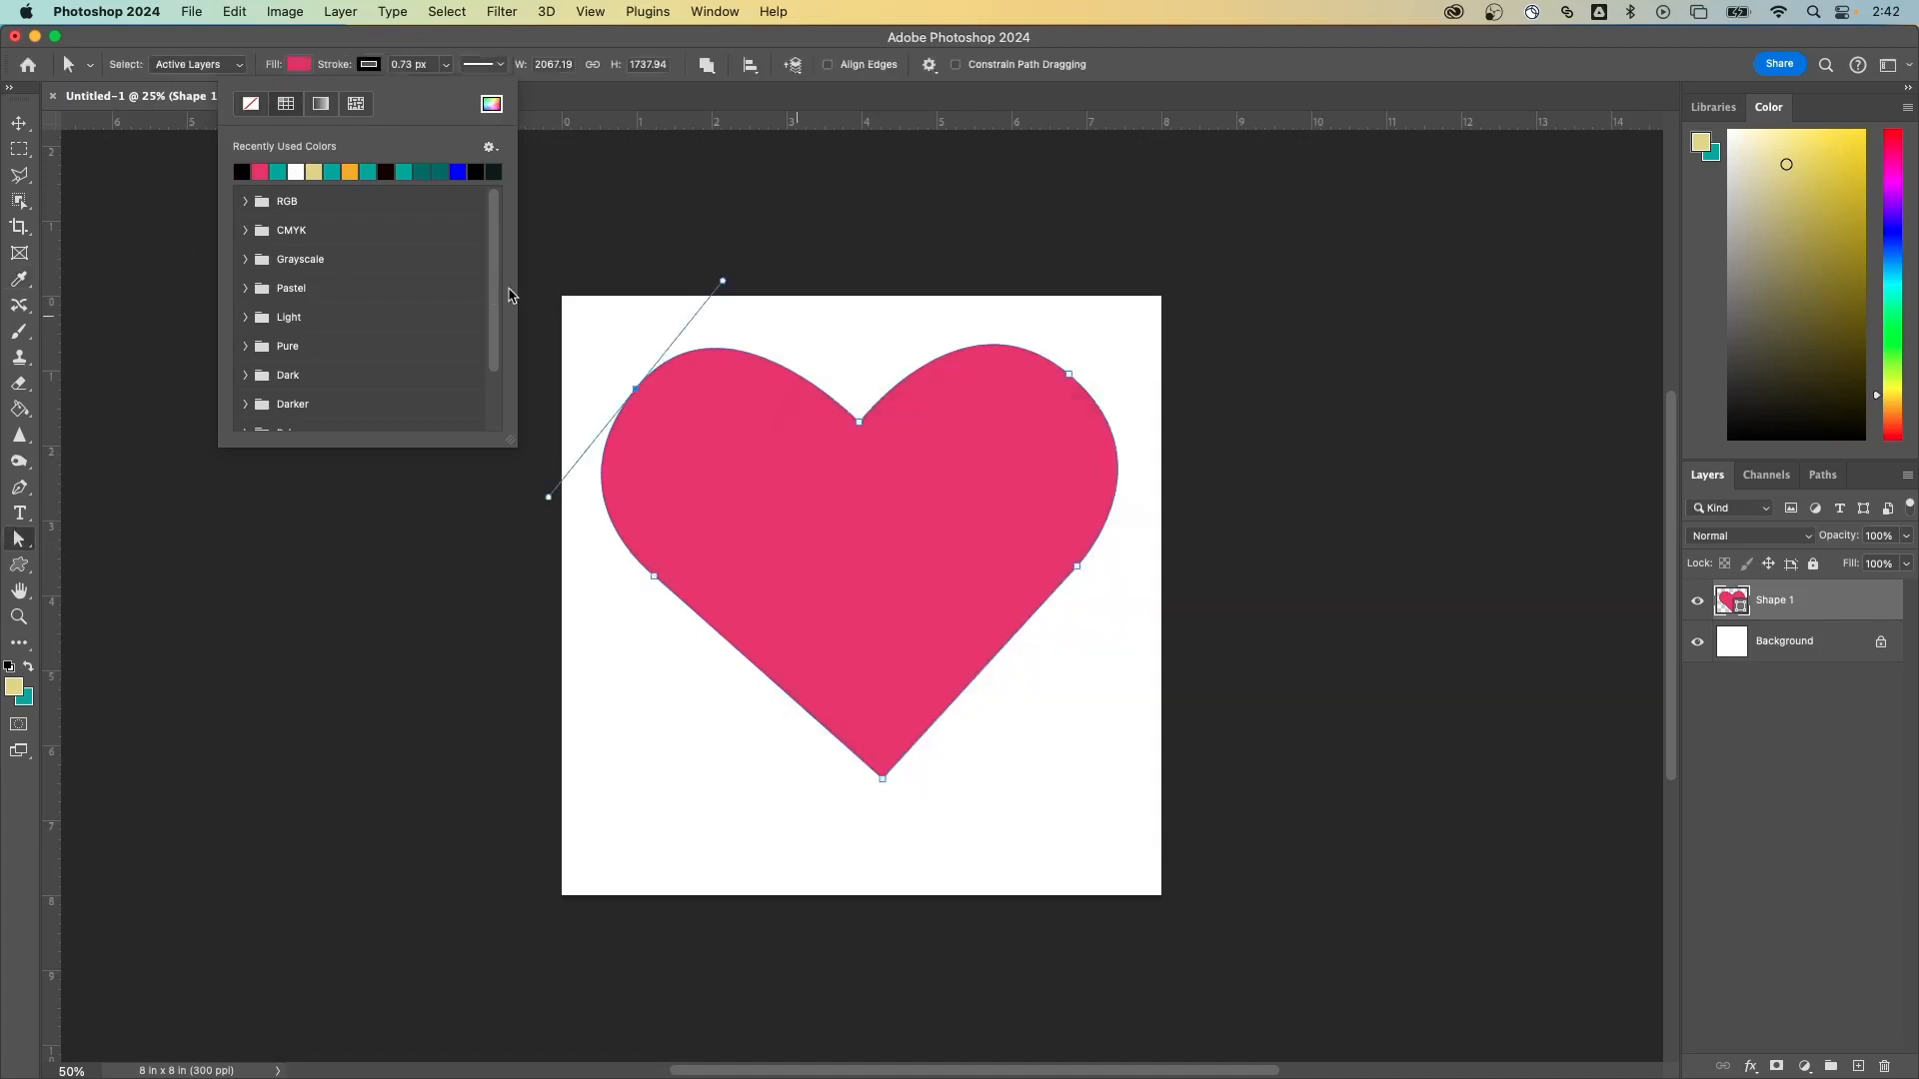
{"action": "left_click", "coordinate": [445, 64]}
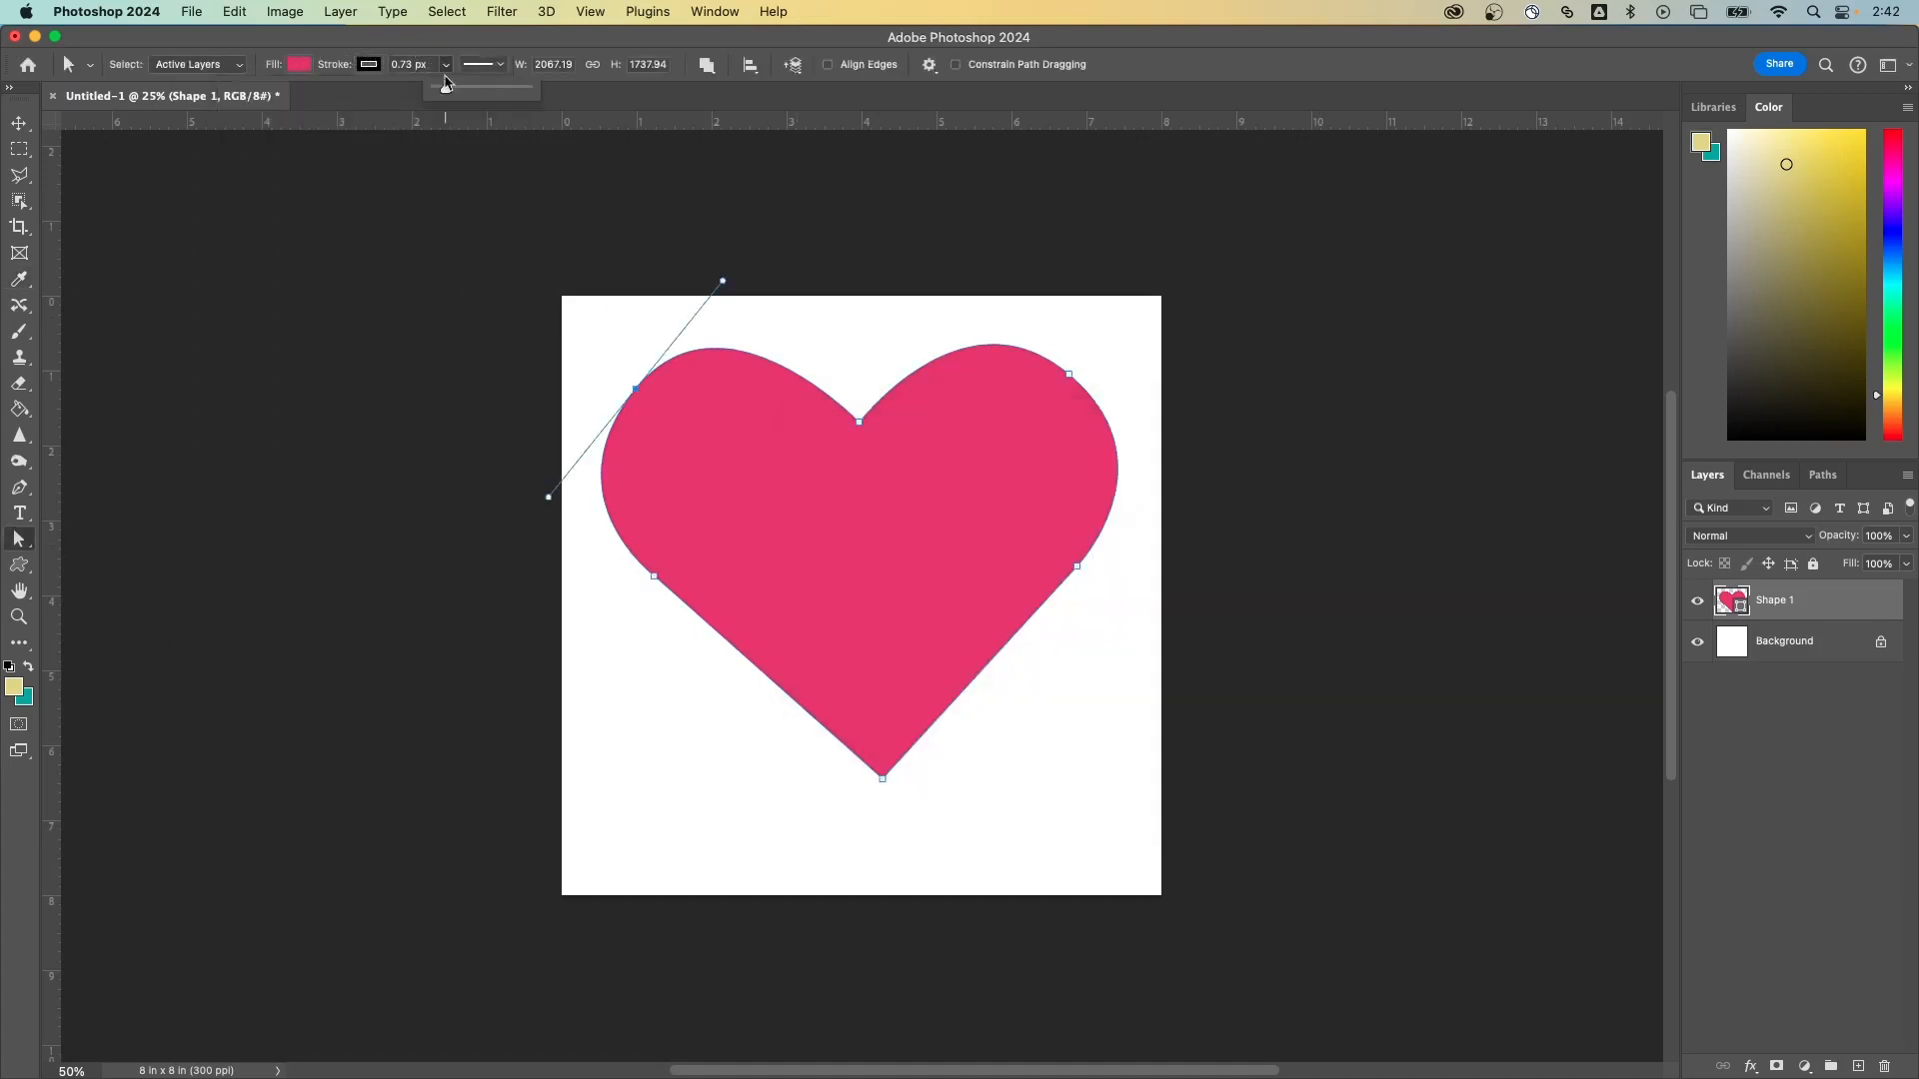
{"action": "left_click_drag", "start_coordinate": [446, 88], "coordinate": [469, 89]}
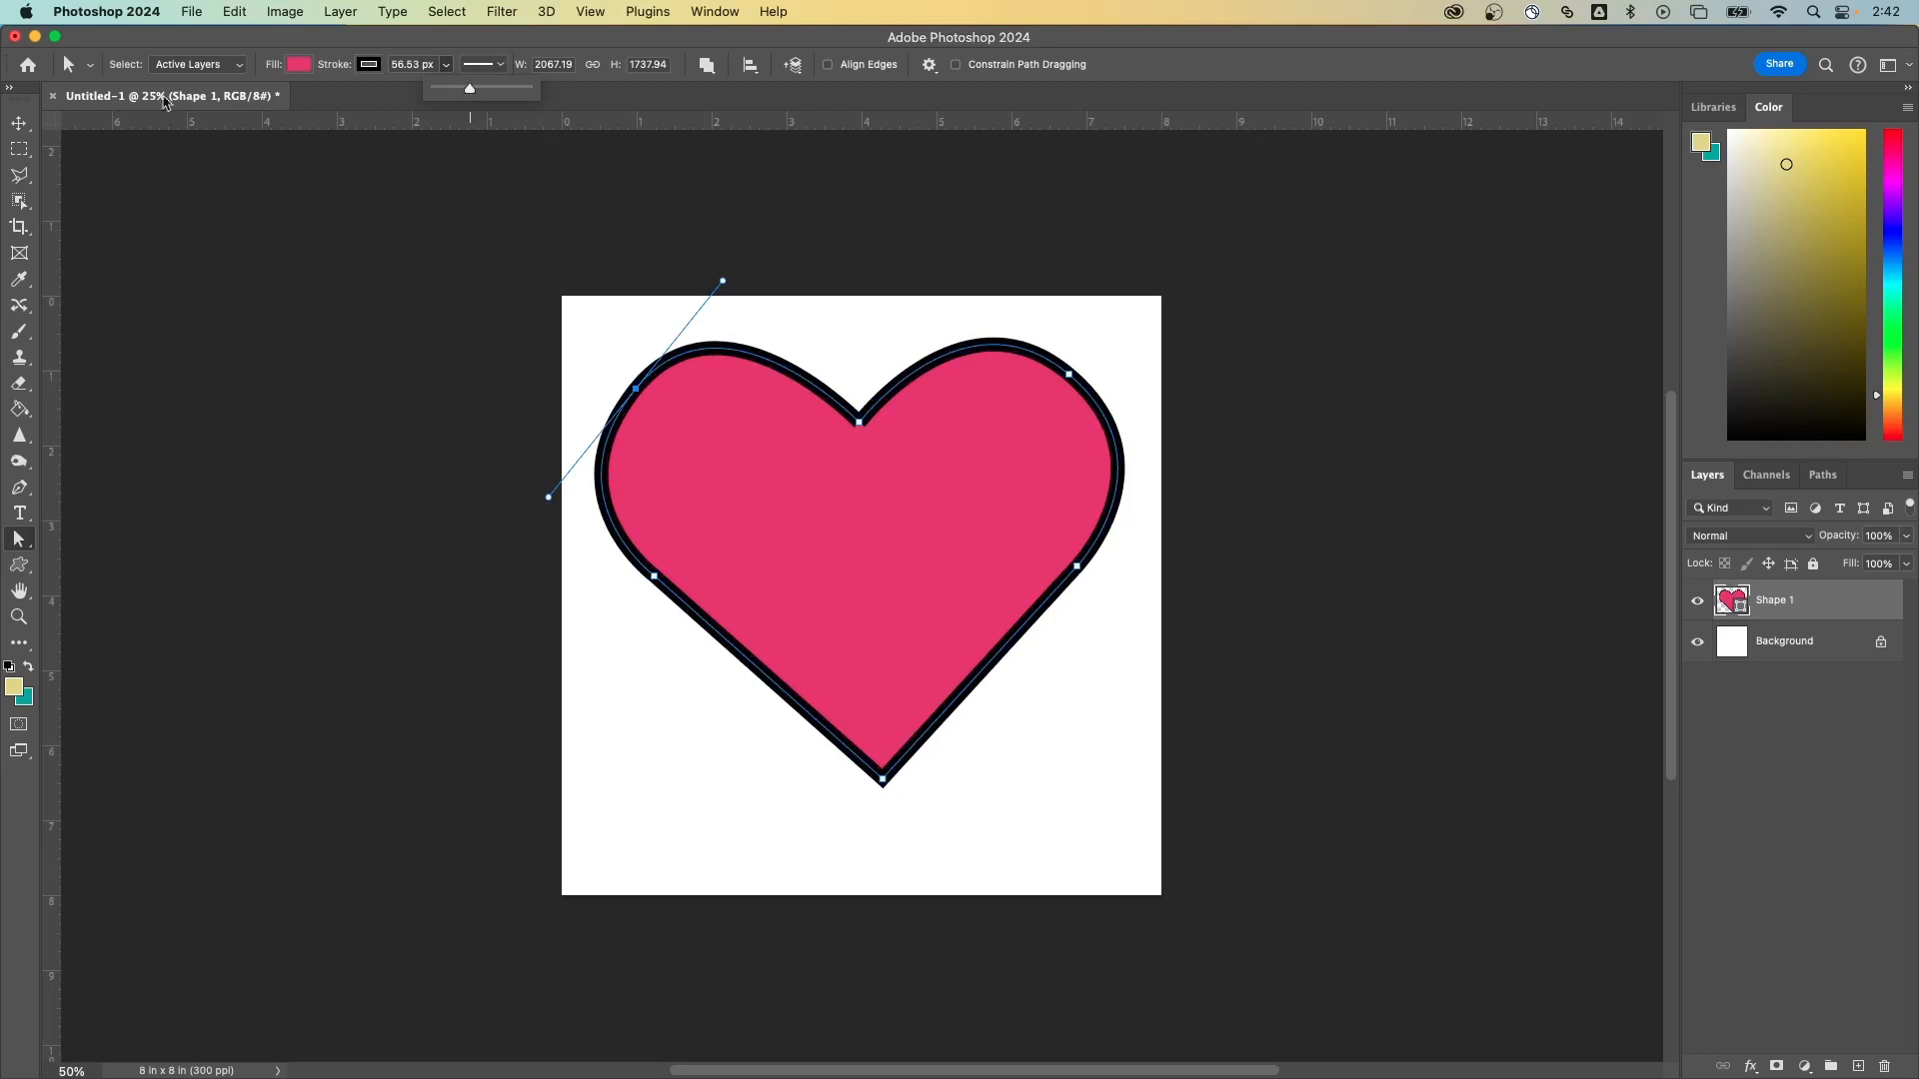
{"action": "left_click", "coordinate": [19, 123]}
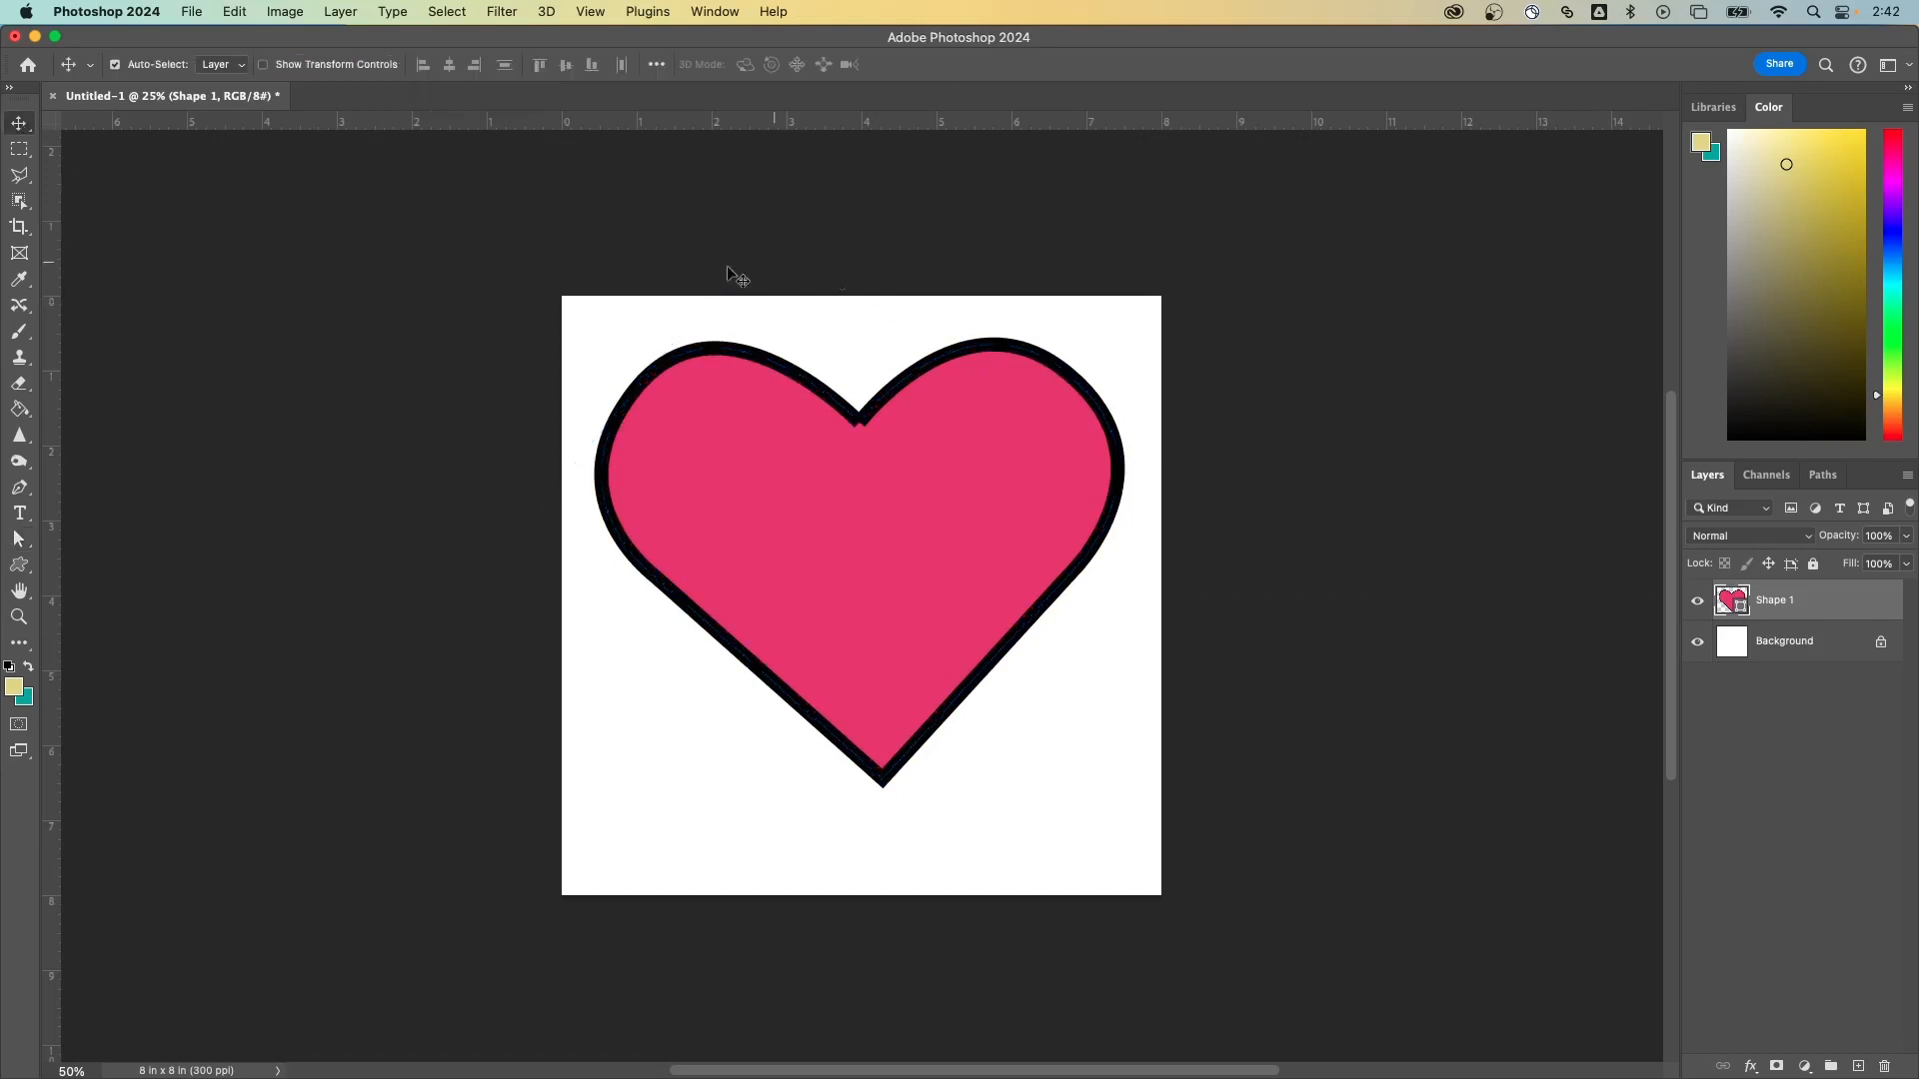